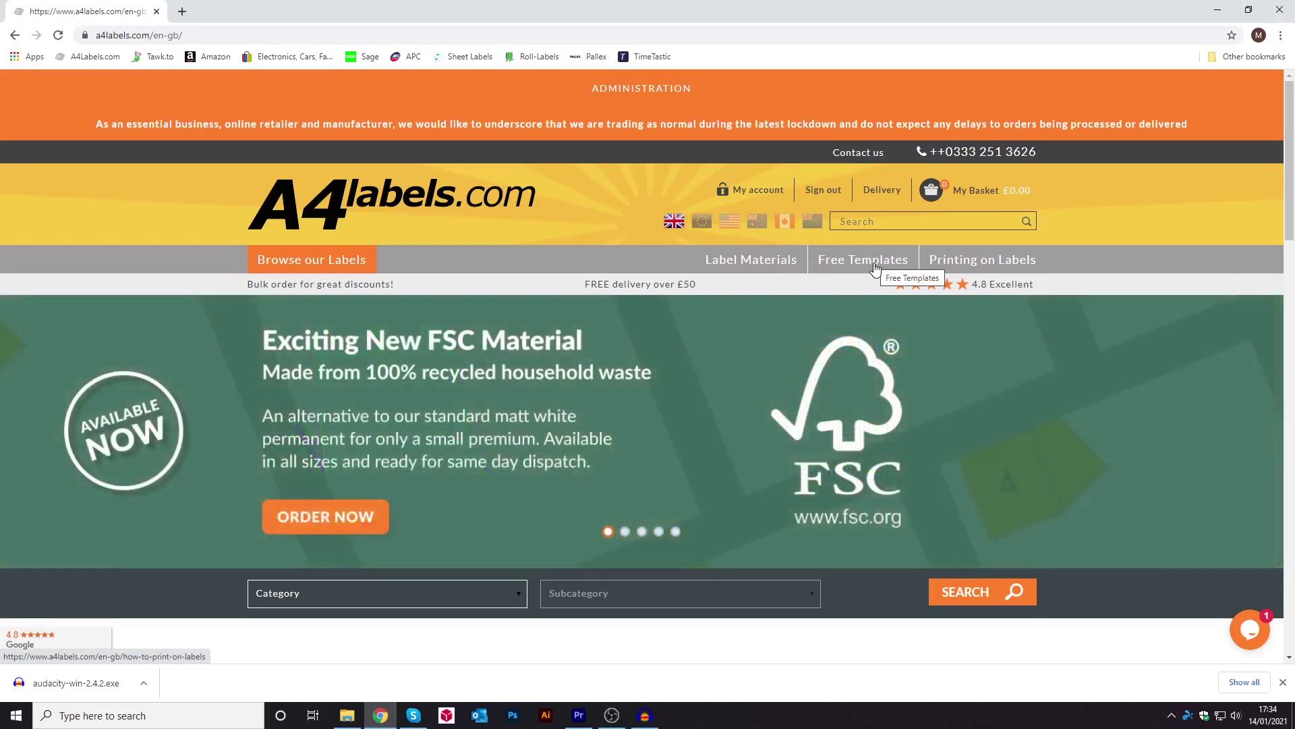
Download the 18-per-sheet rectangular label Word template (18up.doc) from A4labels.com Free Templates and open it
click(875, 269)
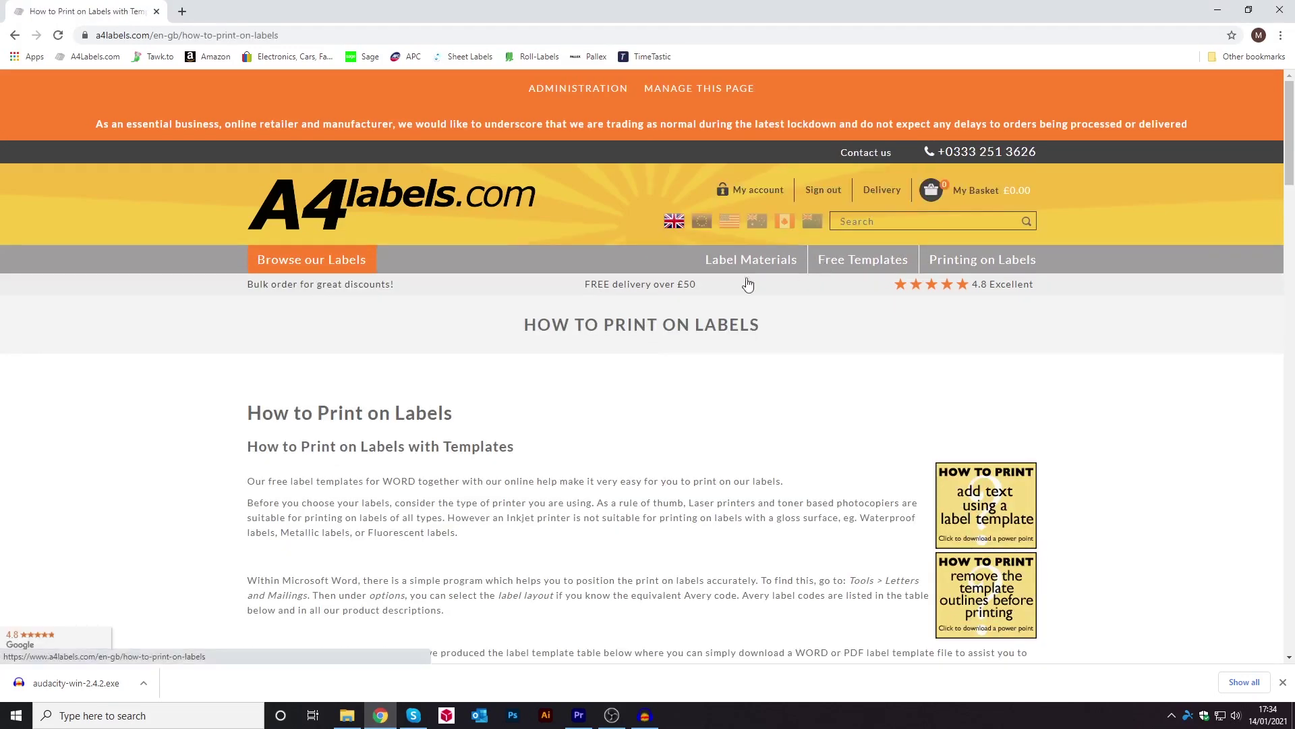
scroll(580, 334, down, 8)
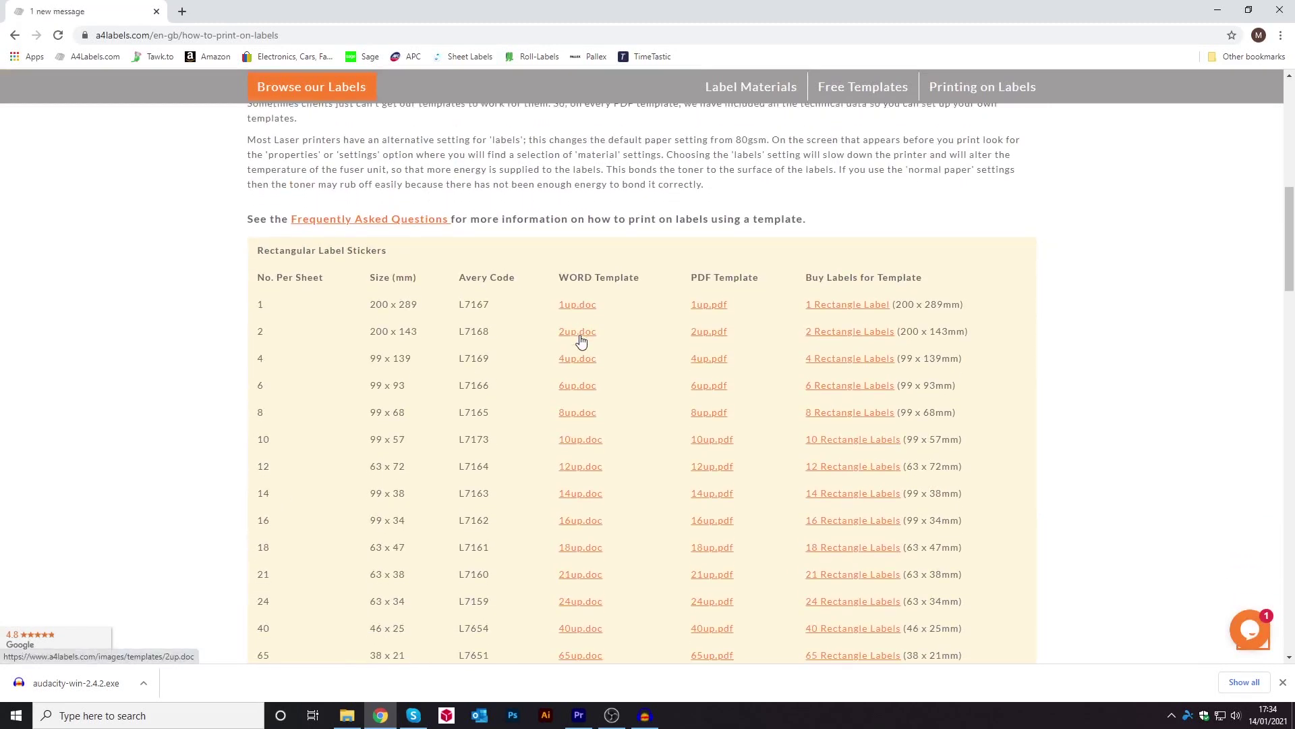
scroll(581, 337, down, 1)
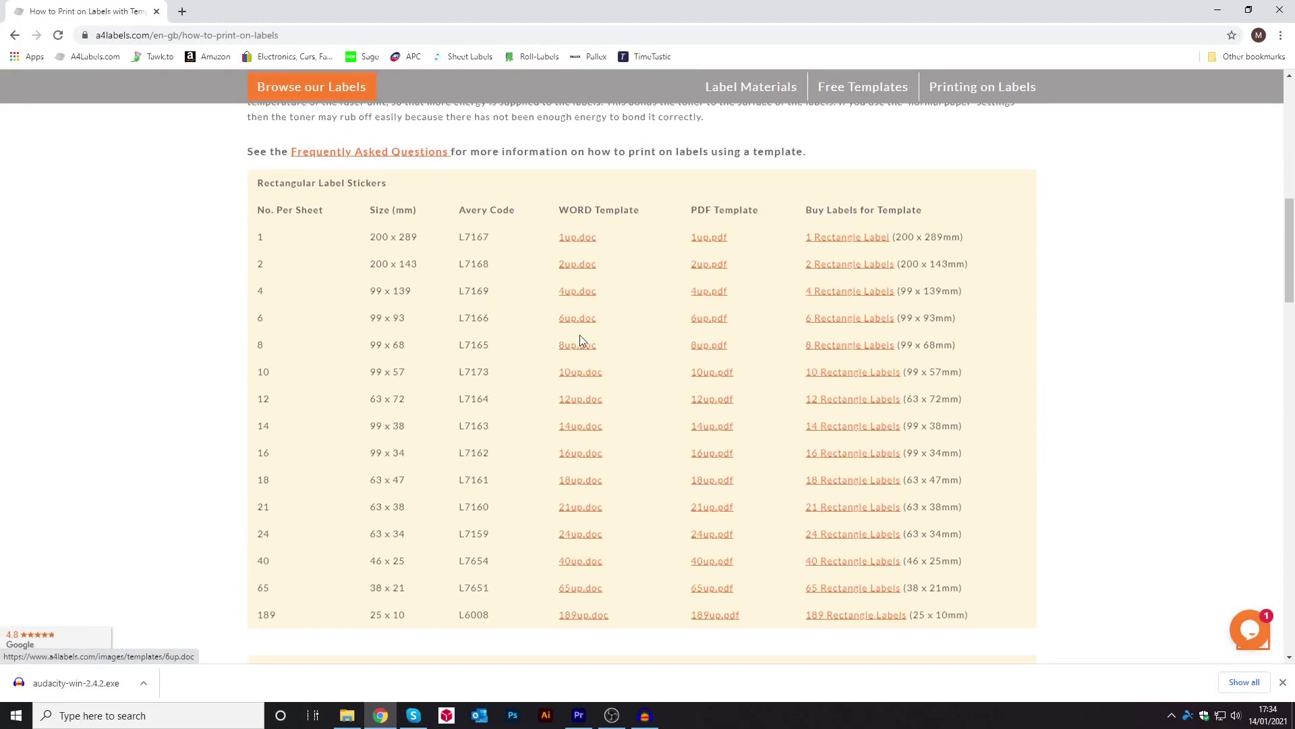
click(595, 483)
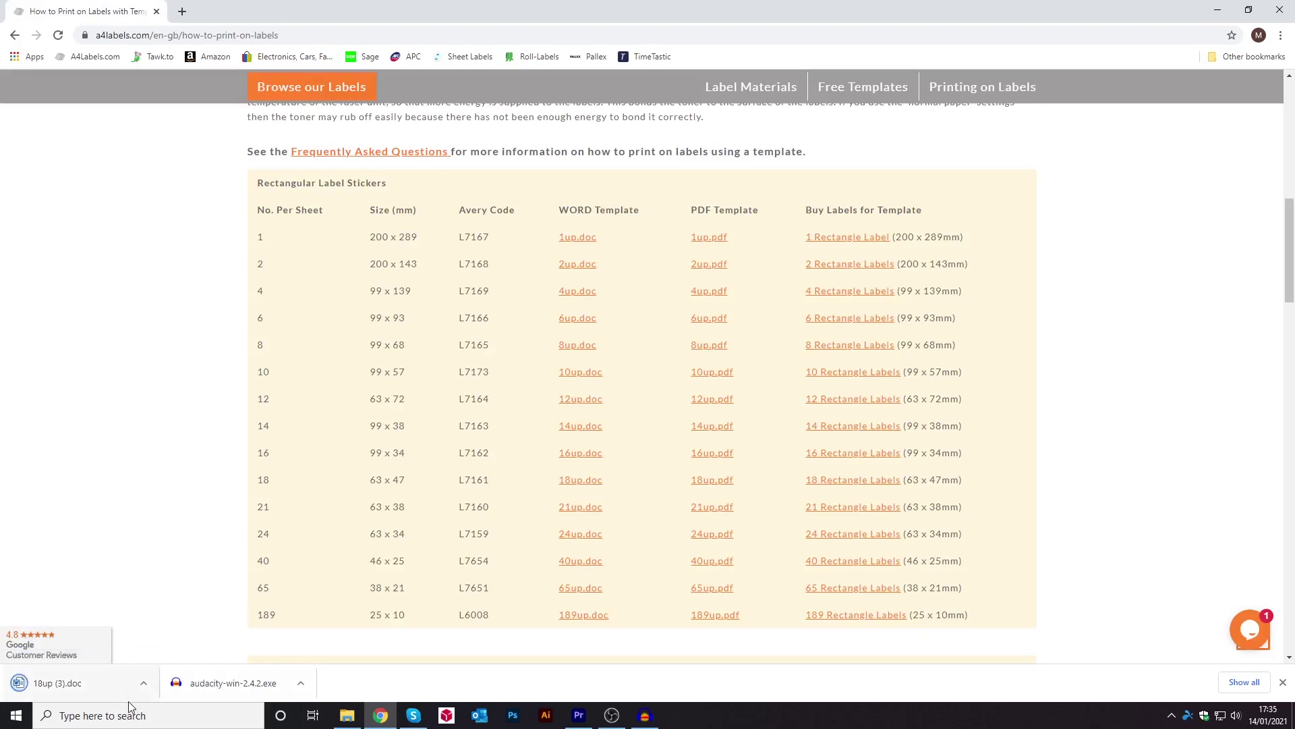
click(83, 694)
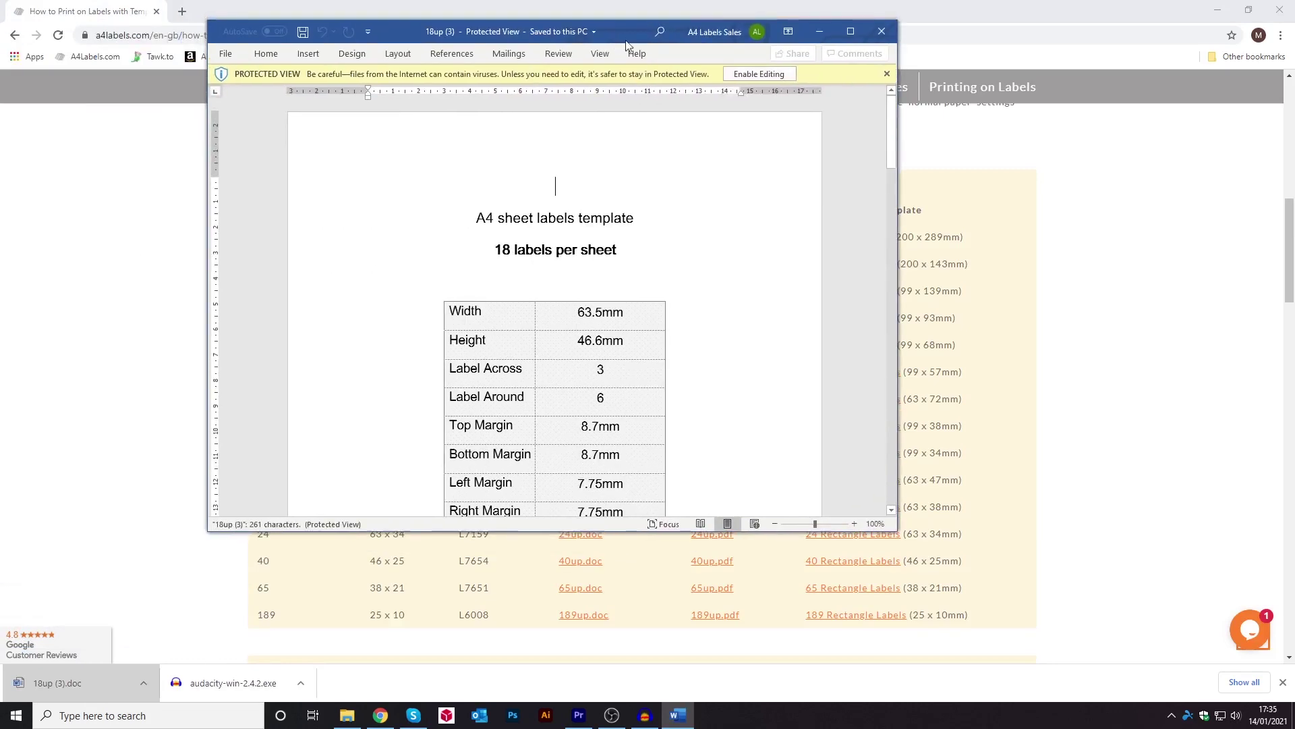
Maximize the 18up (3) template window and enable editing to leave Protected View
click(842, 29)
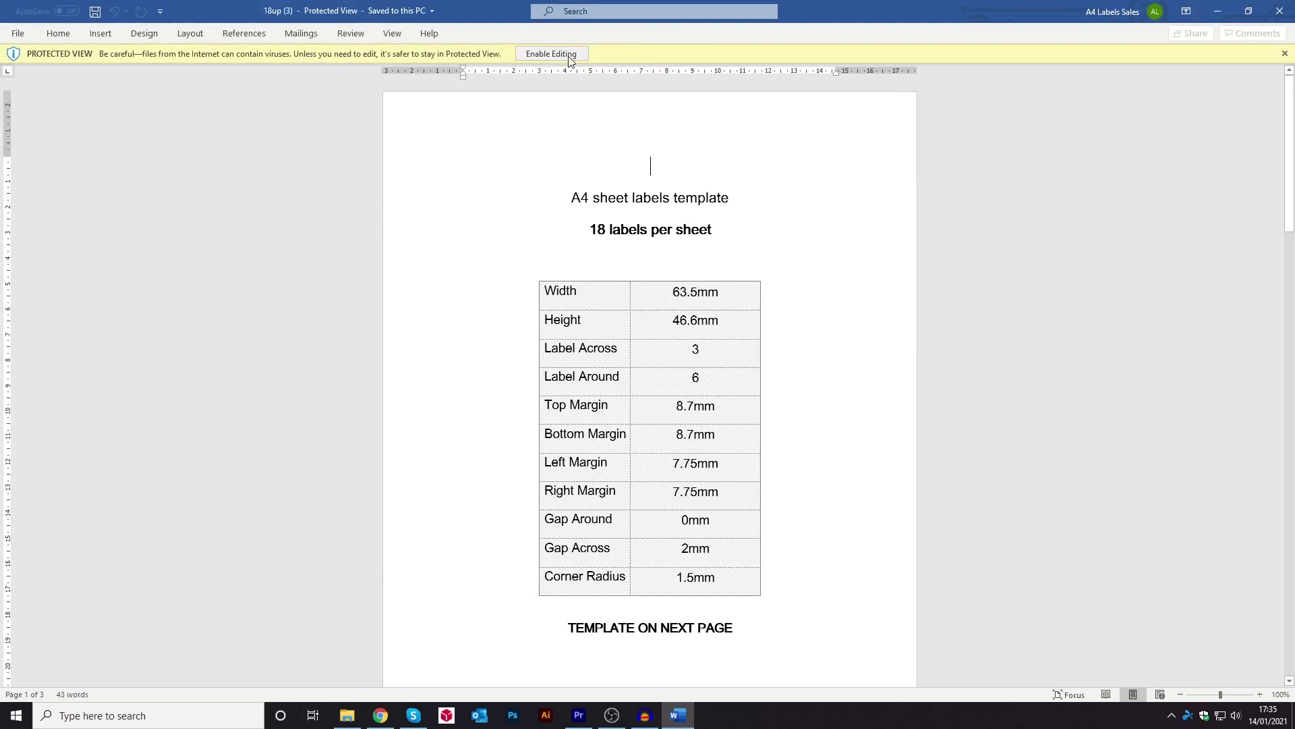
click(570, 56)
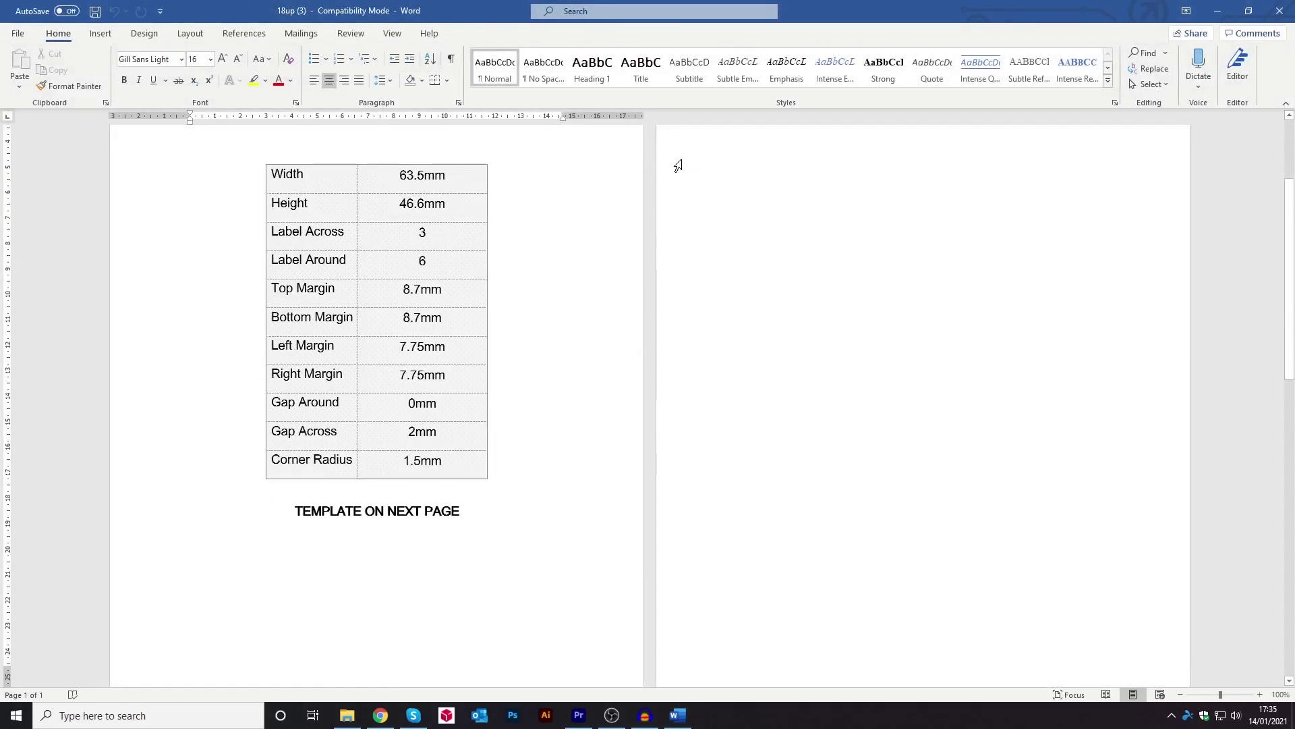
Select the blank label grid, then the top-left 4.65 x 6.35 cm label on its own
scroll(678, 169, down, 10)
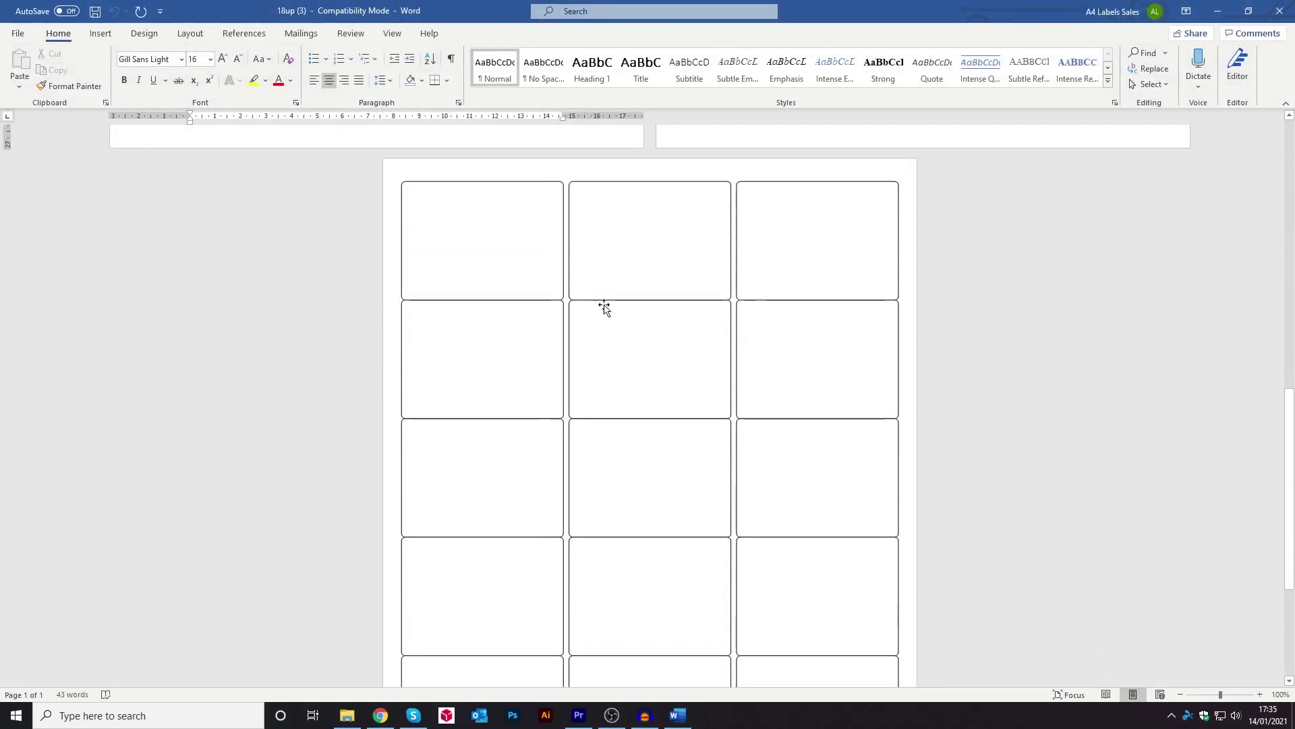
scroll(580, 263, up, 1)
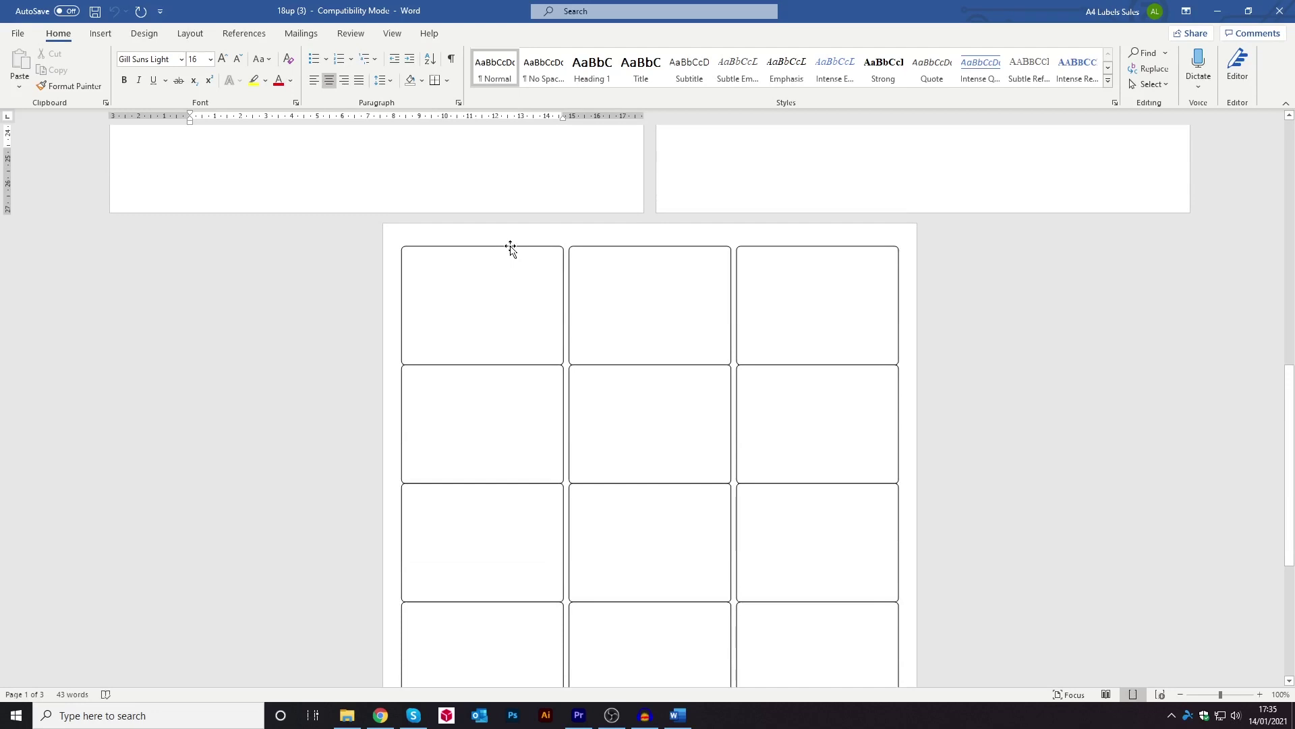
click(511, 249)
click(510, 249)
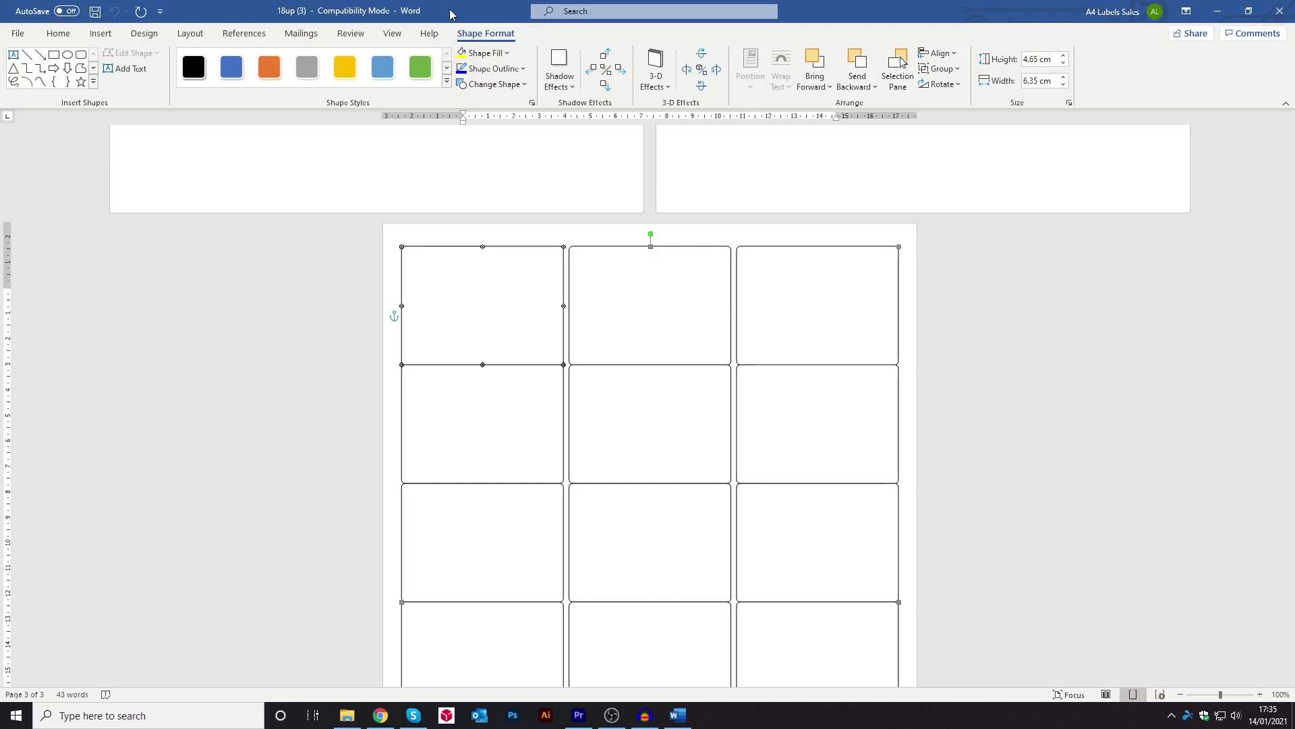
Add the text 'You can change this' inside the top-left label
click(135, 71)
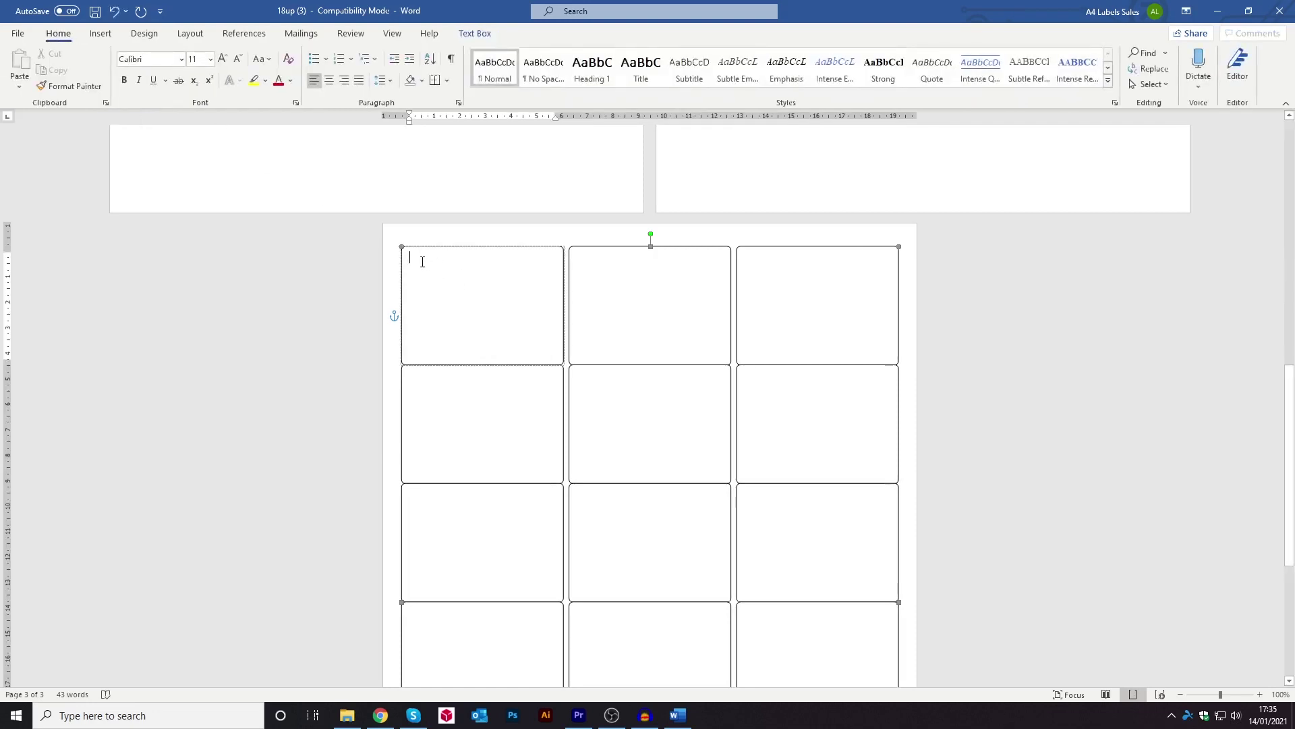
text(yo)
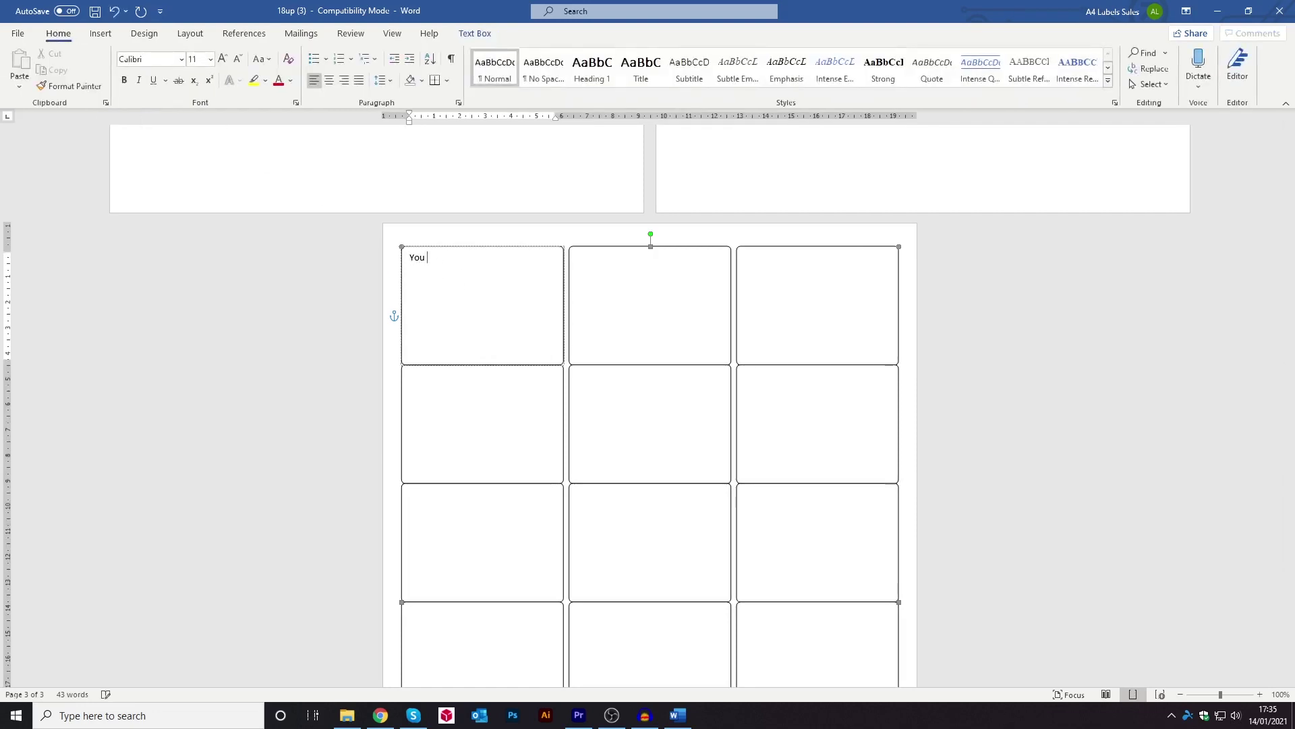
text(u can)
text( chna)
text(nge this)
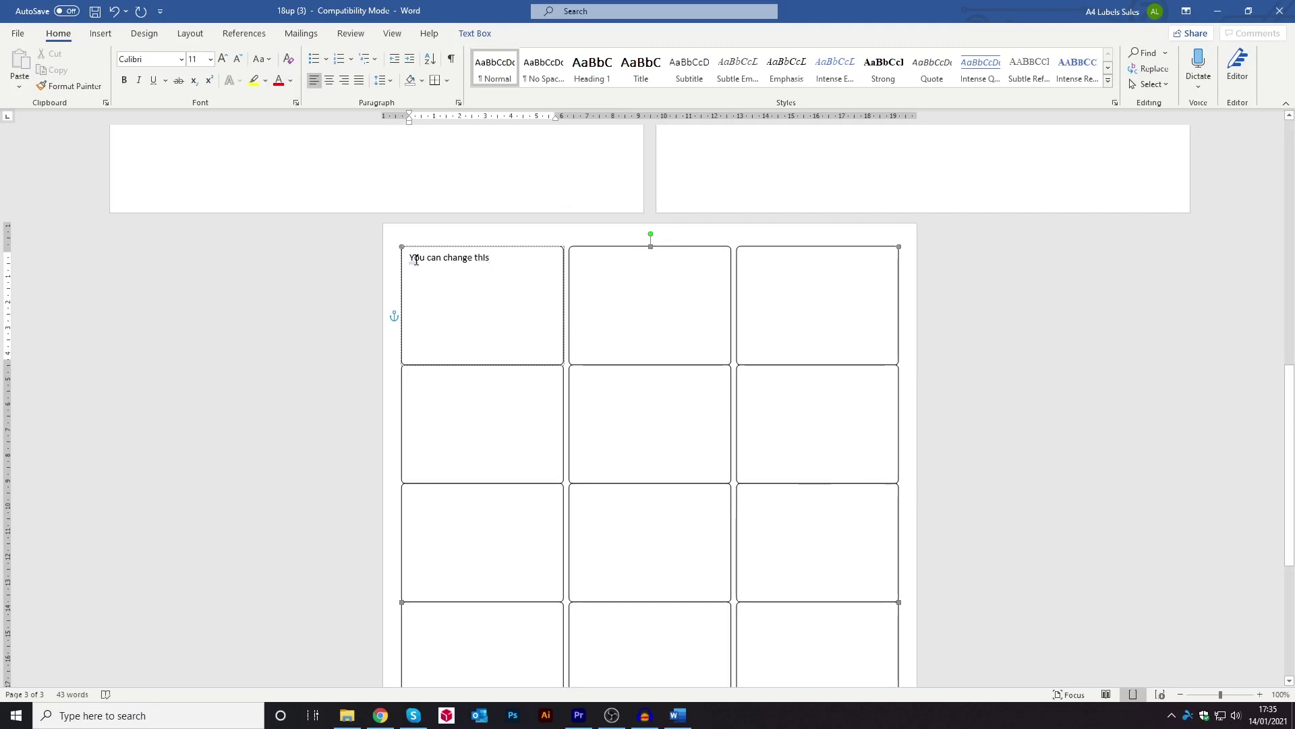
drag(416, 261, 475, 263)
click(455, 264)
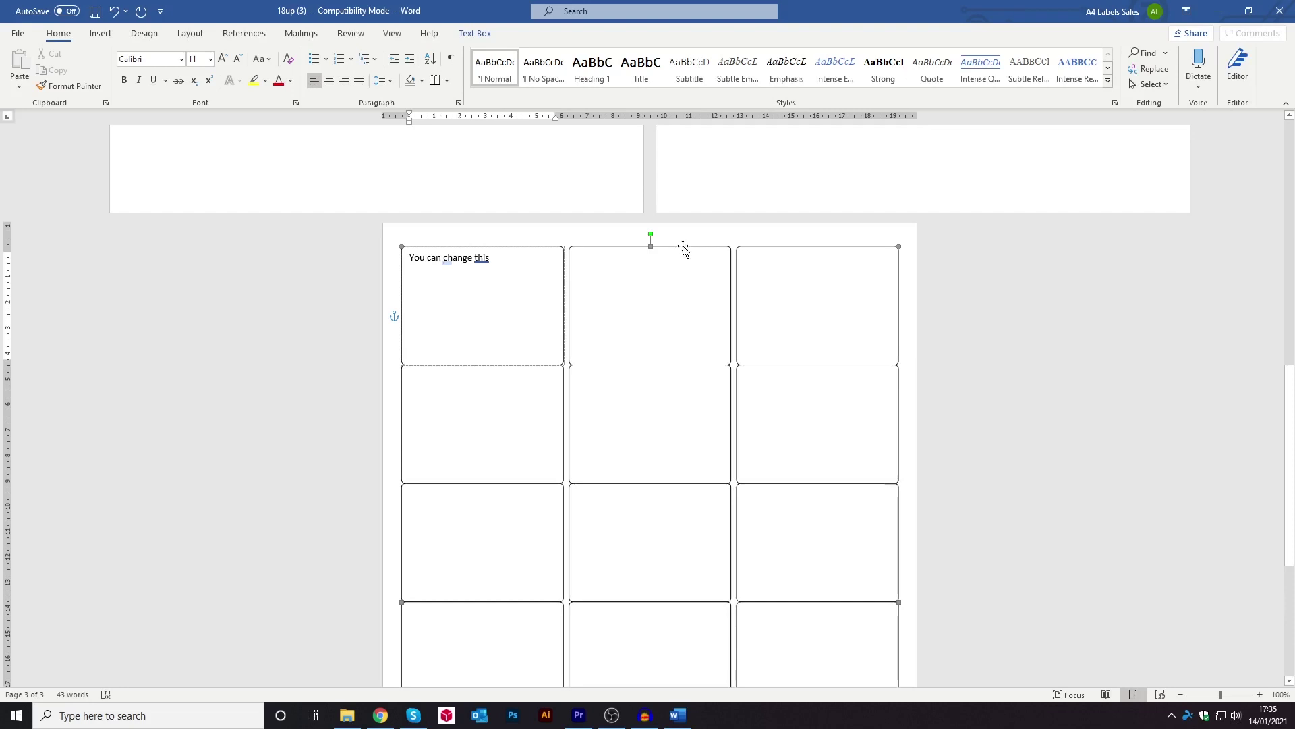
Add the text 'You can can change this' to the second label in the top row
click(683, 248)
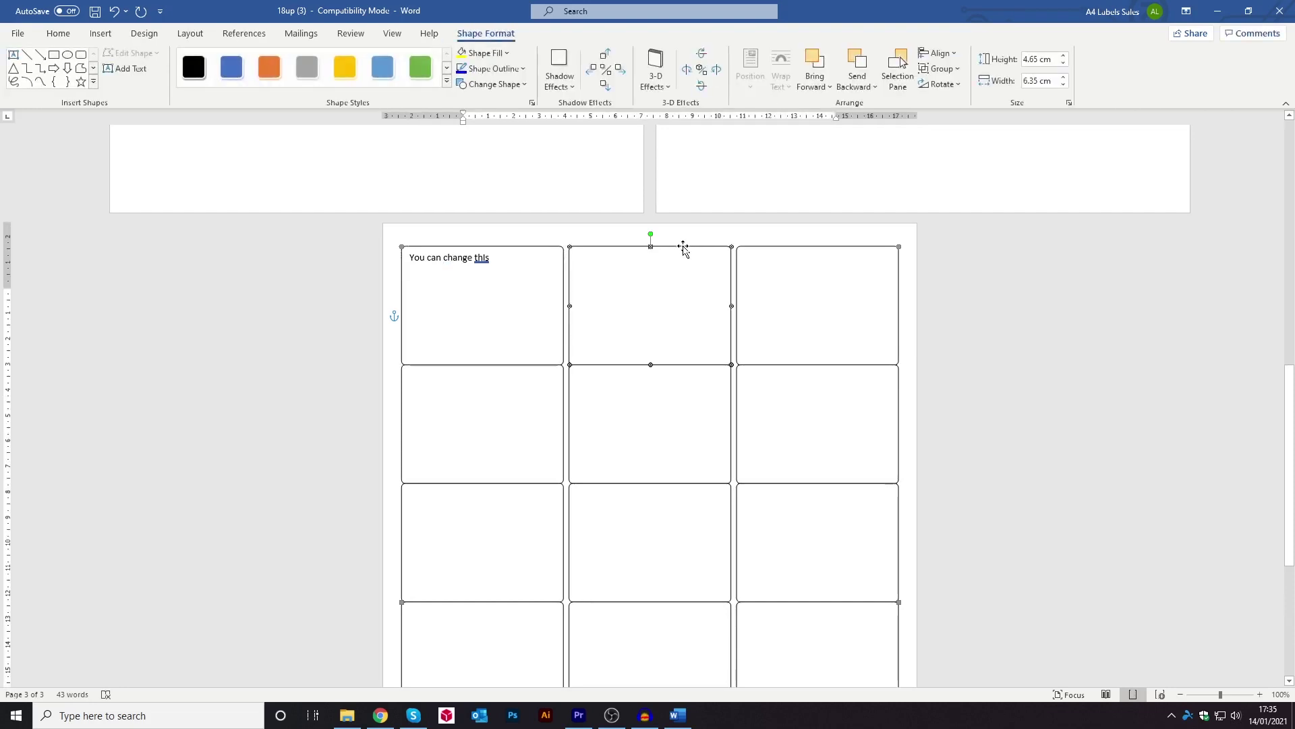
click(121, 68)
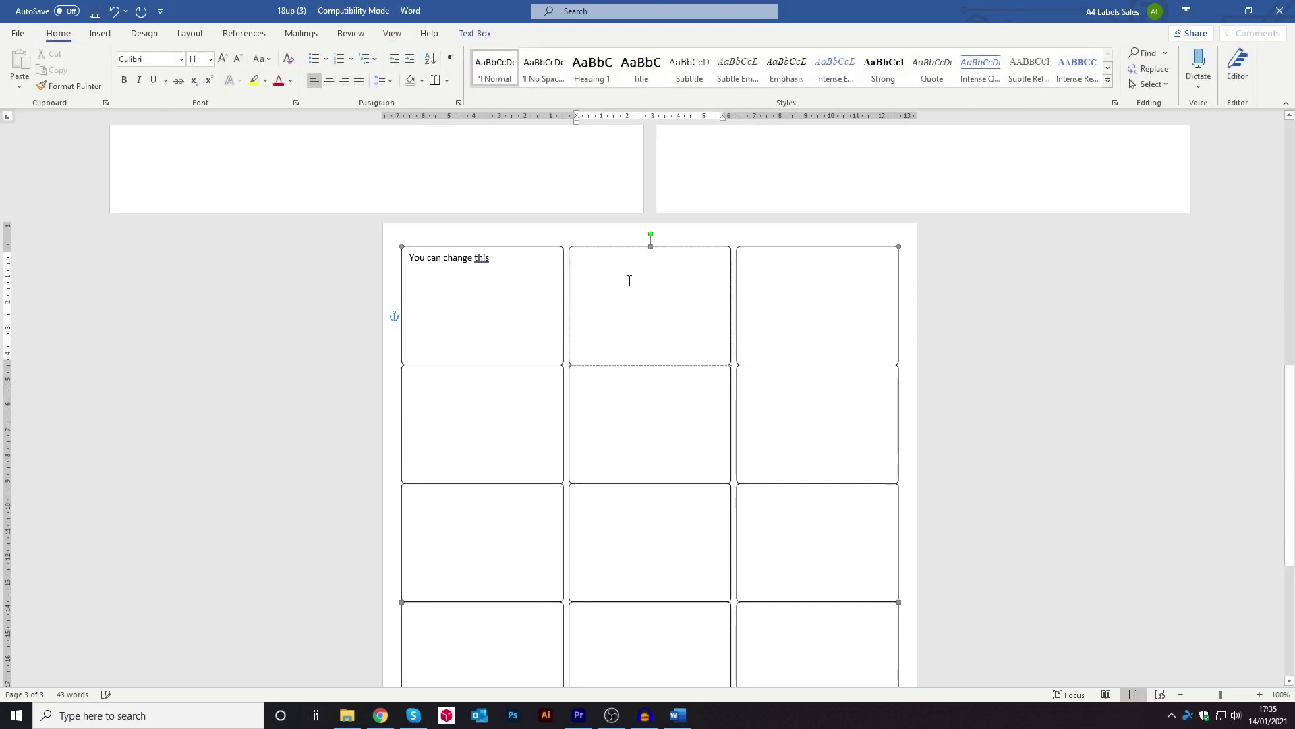
text(yo)
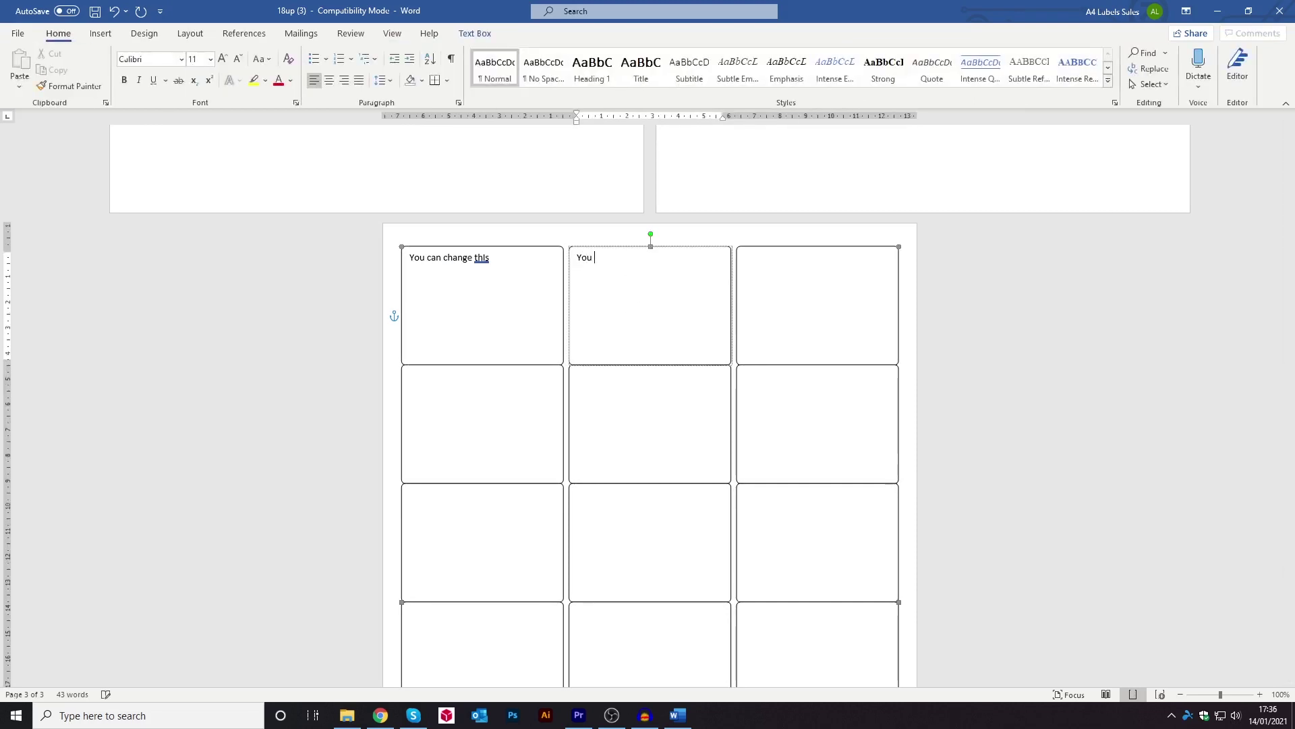
text(u can can change t)
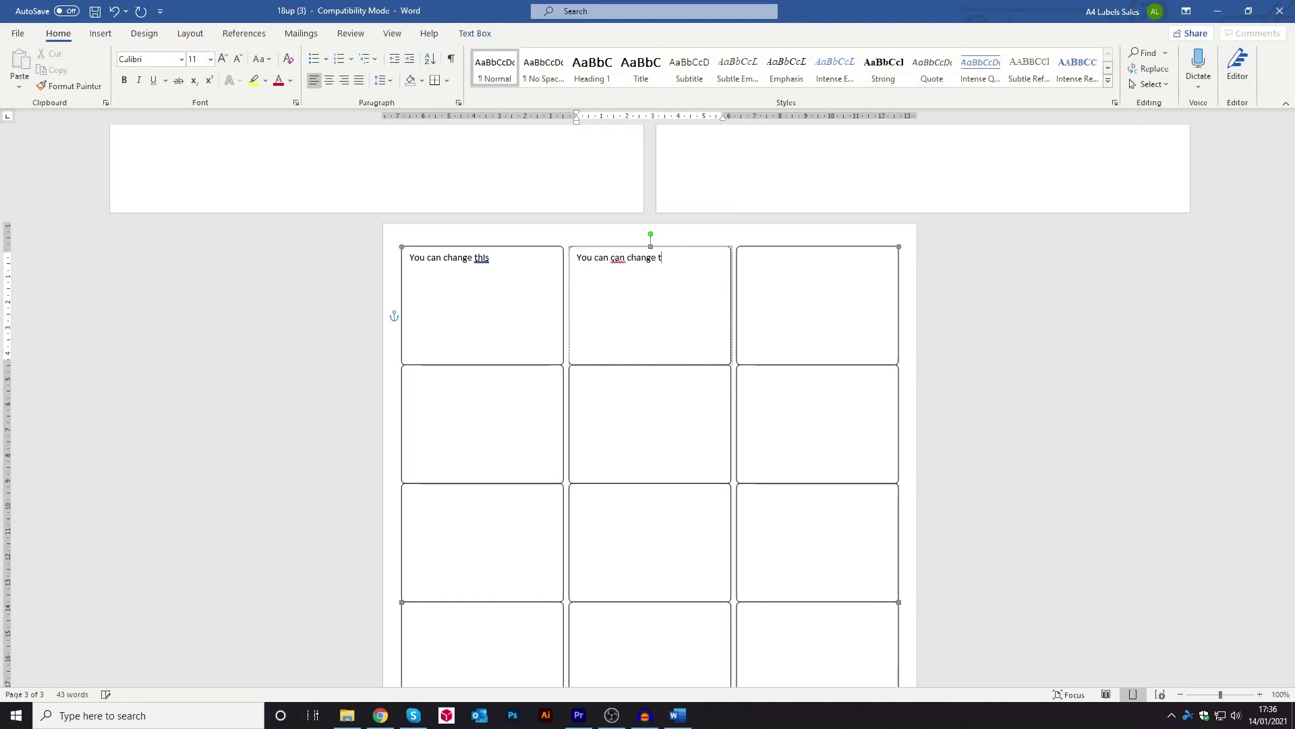
text(his)
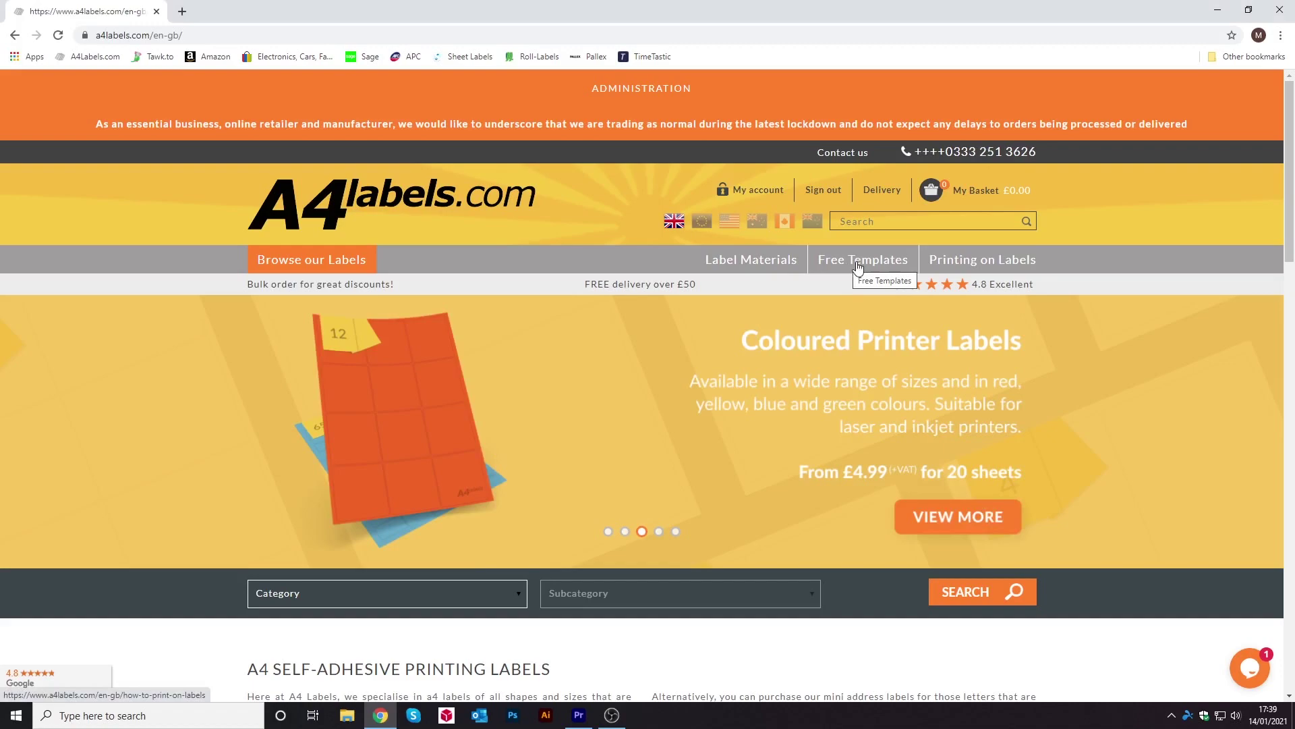
Download the 70-per-sheet 25mm round label Word template (round-25.doc) from A4labels.com and open it
click(858, 267)
scroll(550, 448, down, 10)
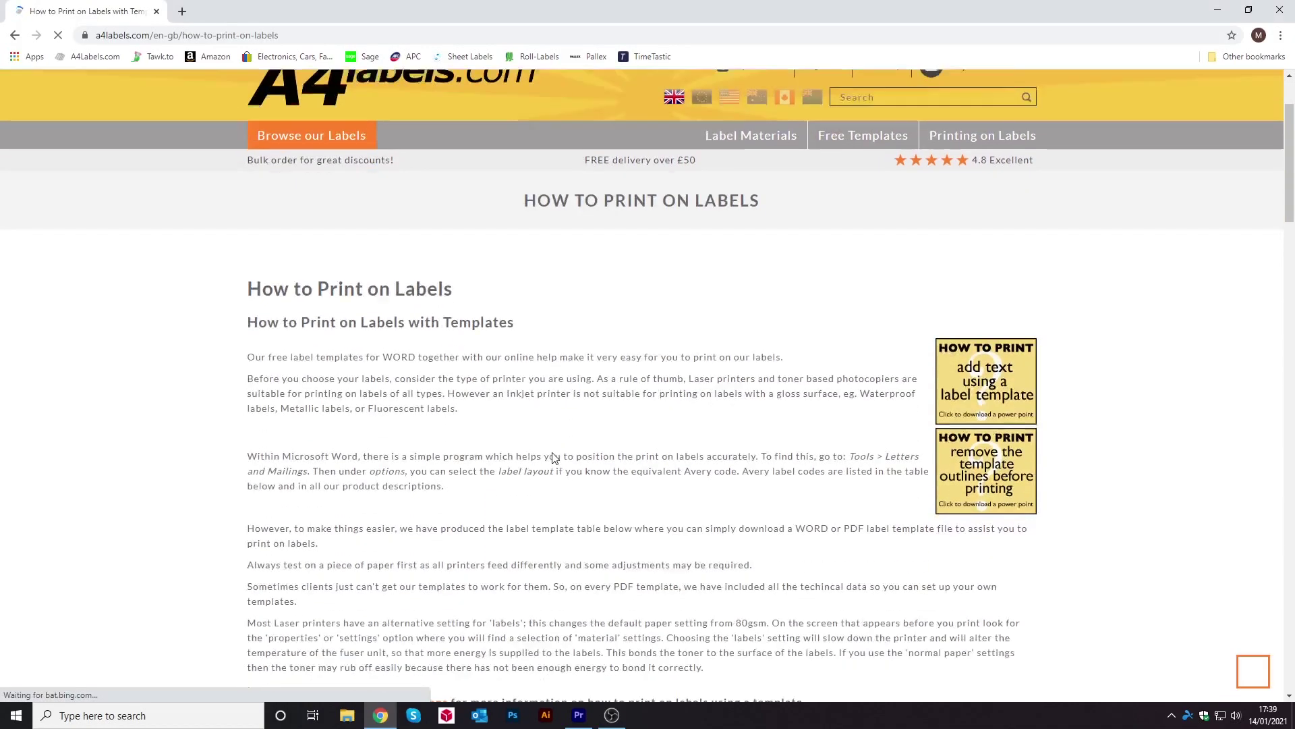
scroll(552, 451, down, 9)
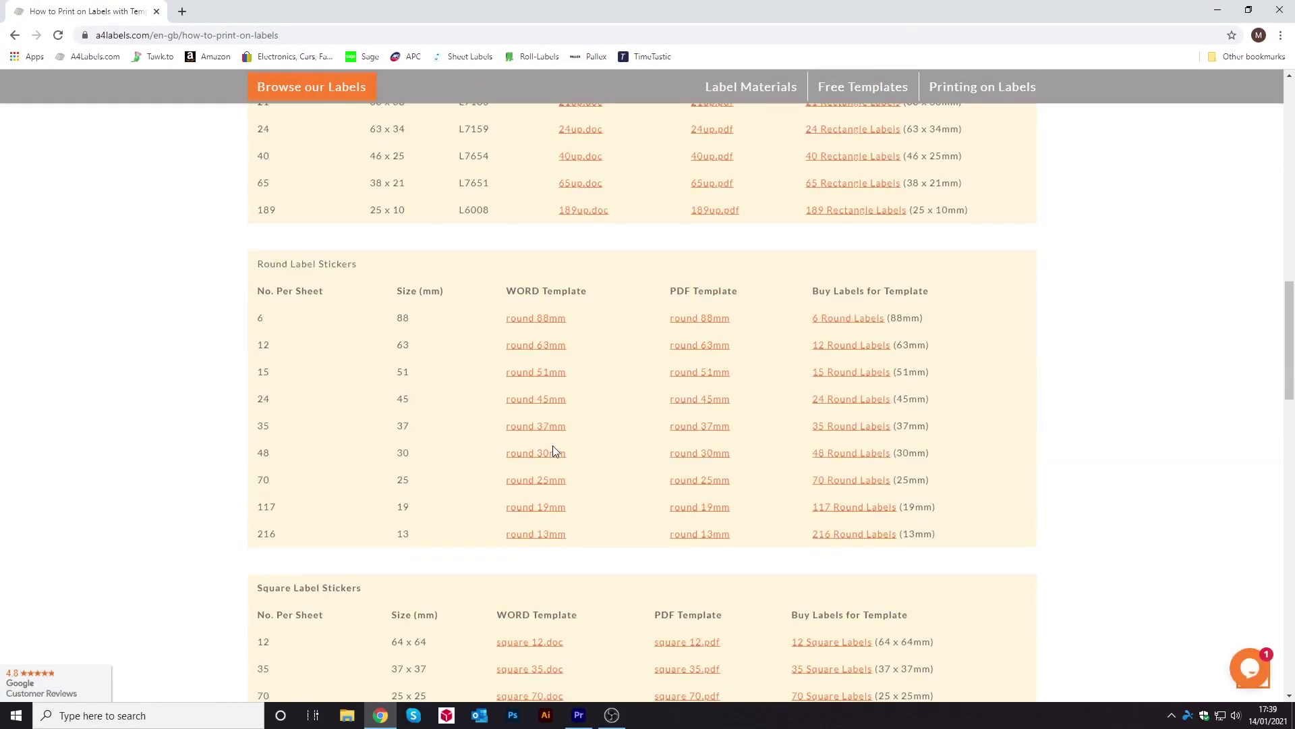
click(546, 481)
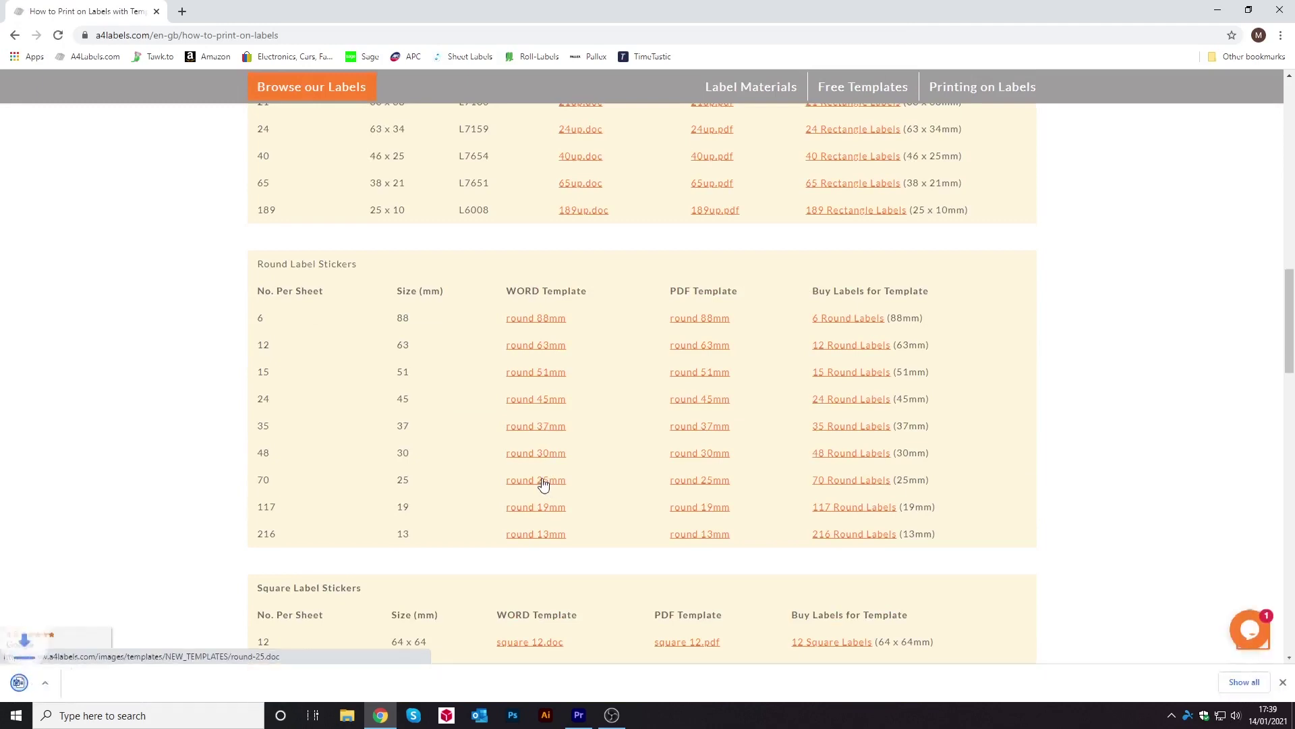
click(68, 692)
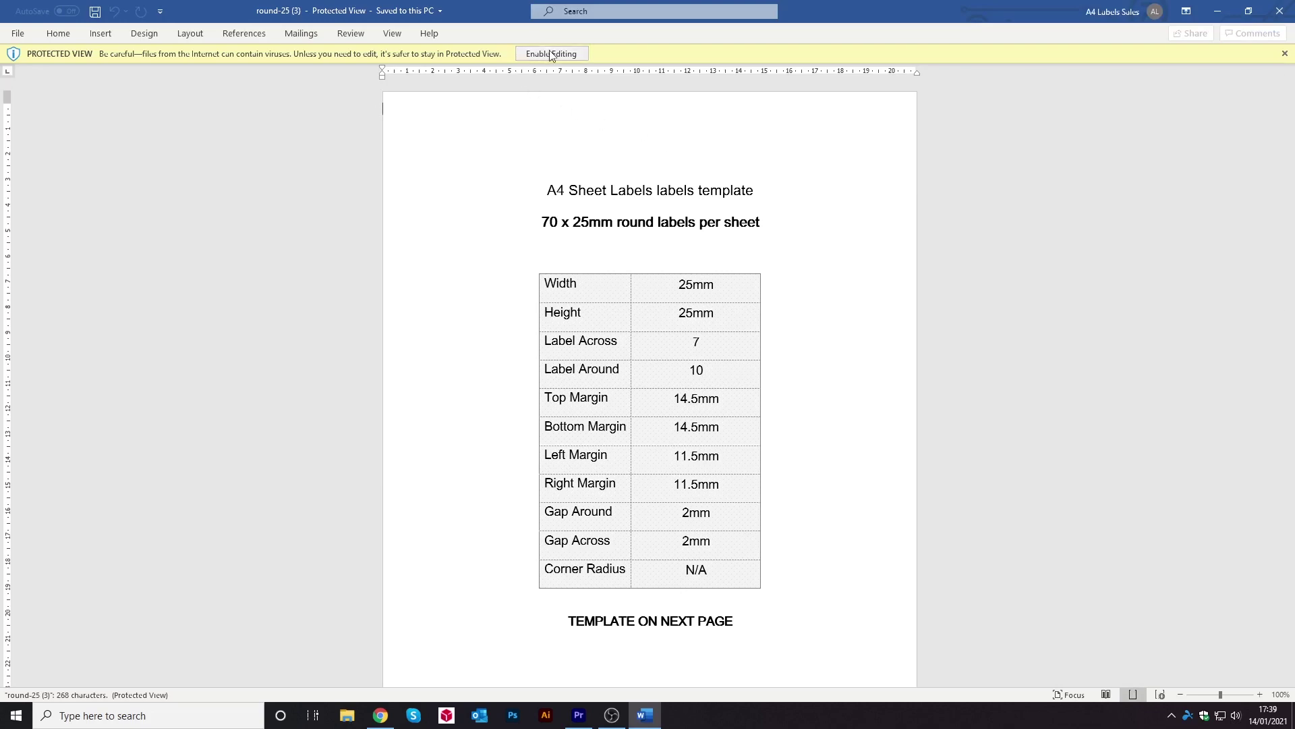
Enable editing on the round-25 template and select its top-left circle label
click(551, 53)
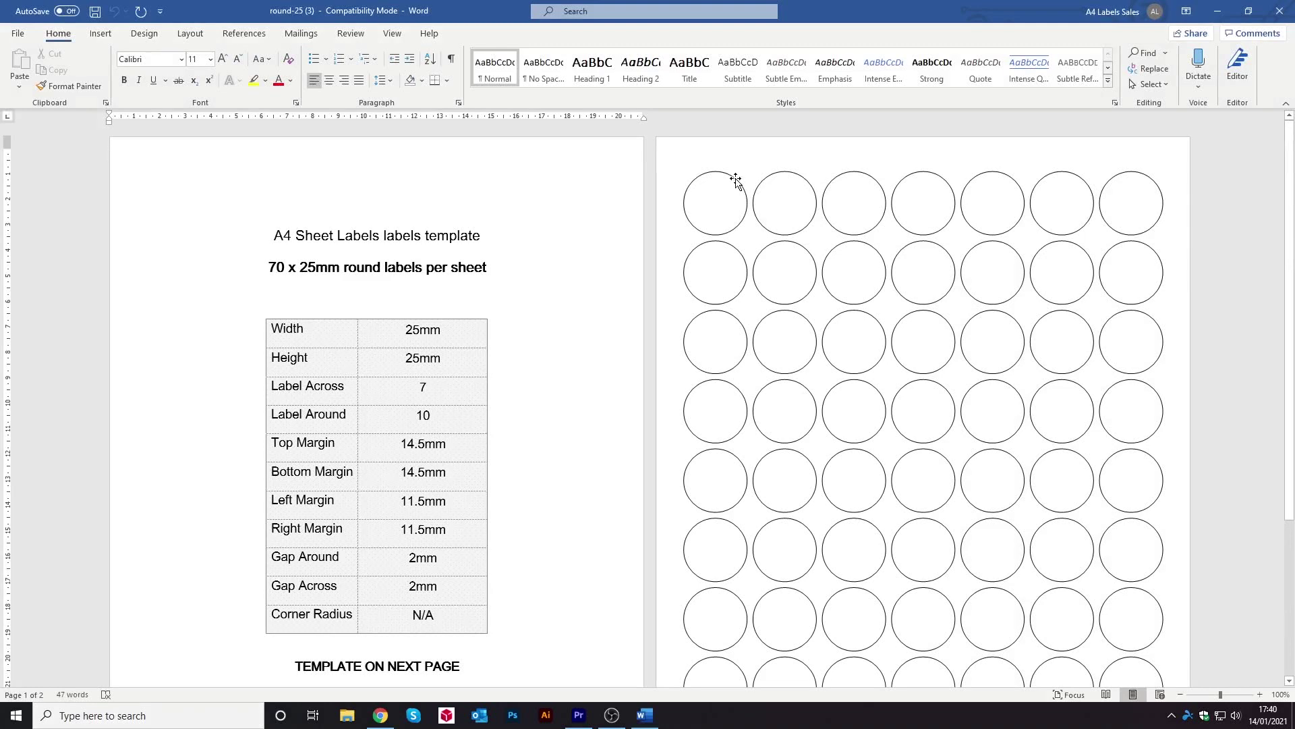
click(736, 181)
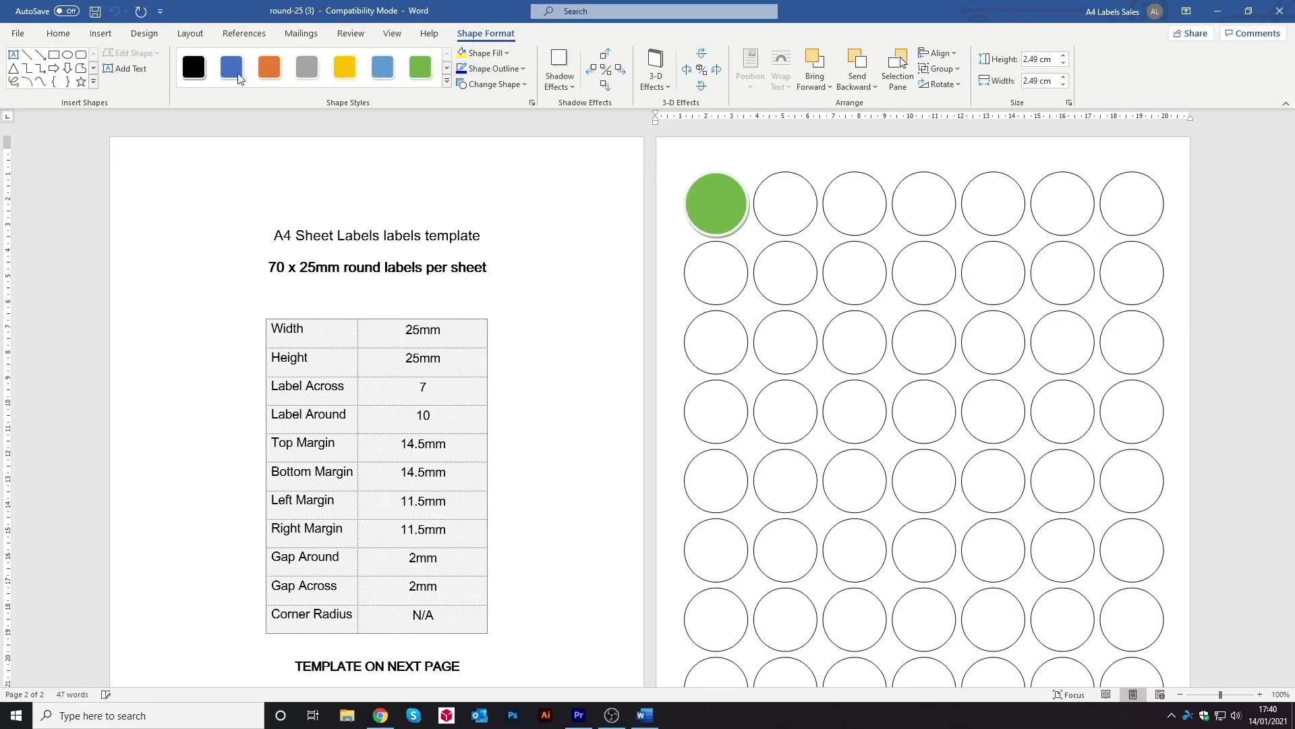
Enter 'You can change this' in the first round label, then start text in the second circle
click(129, 72)
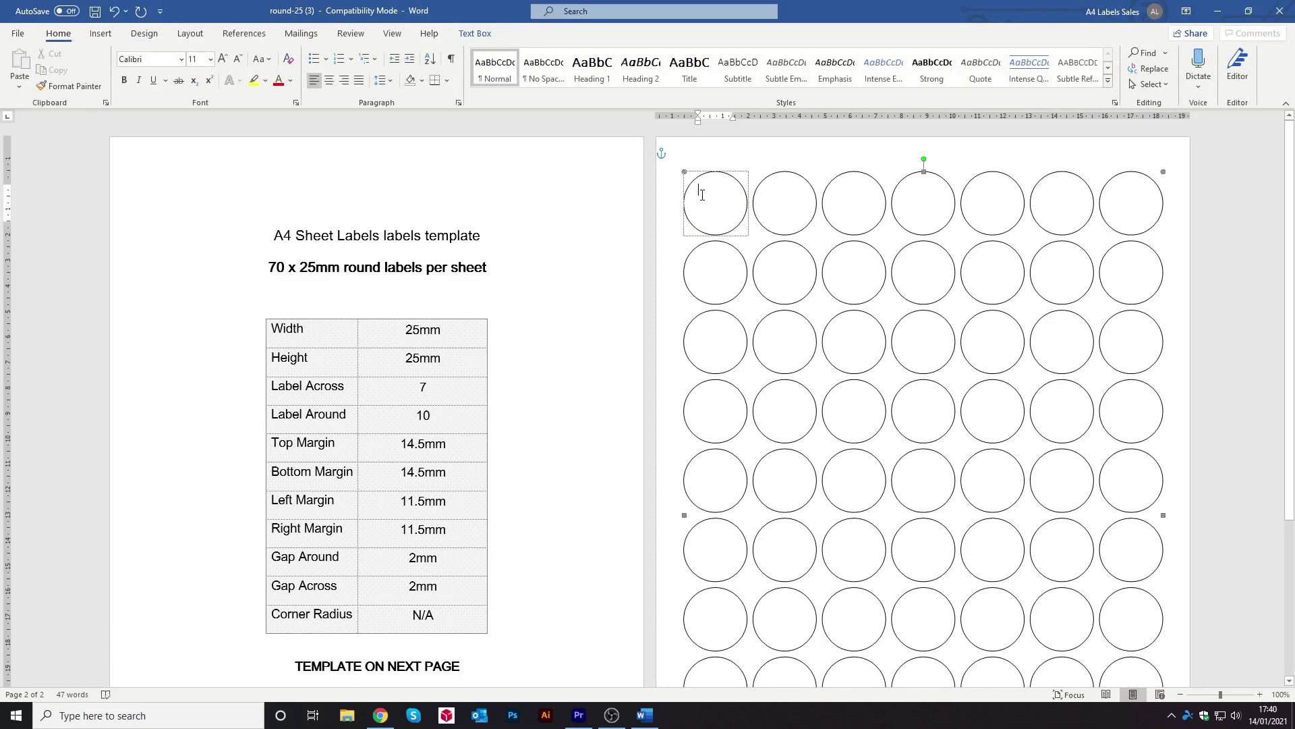
text(y)
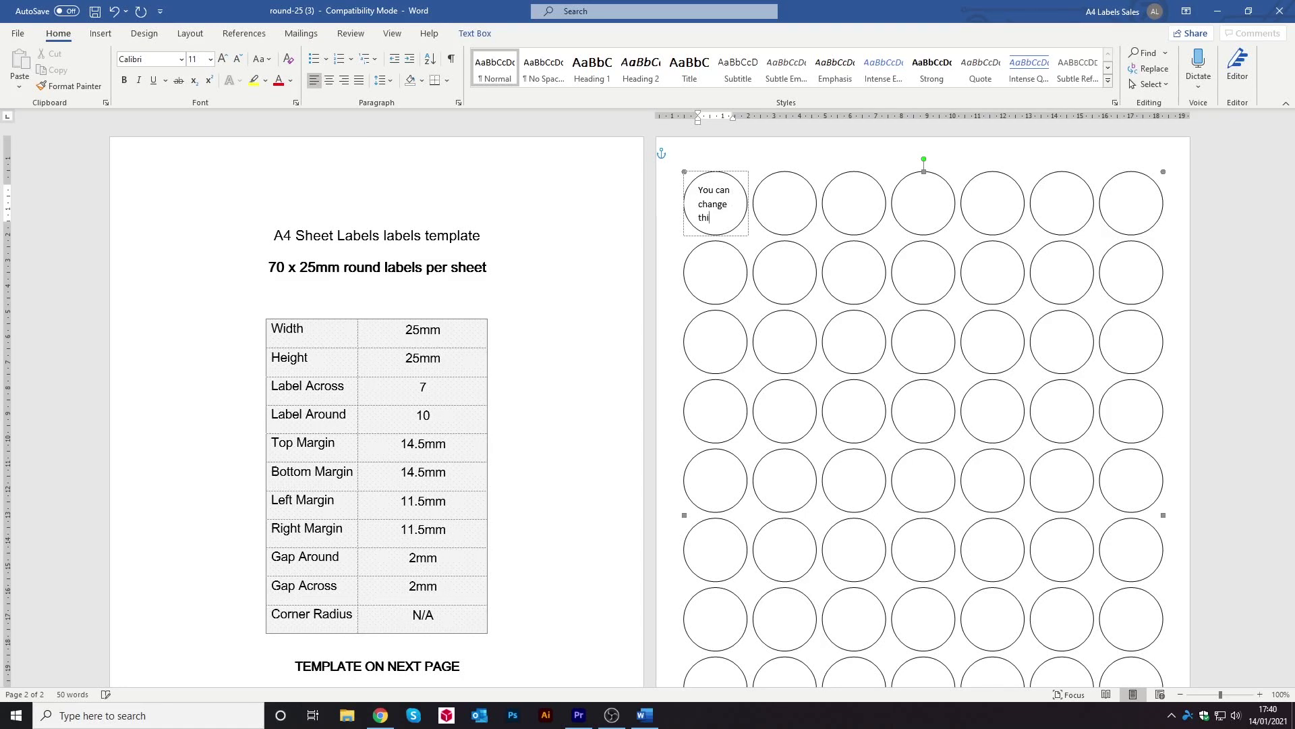
click(807, 184)
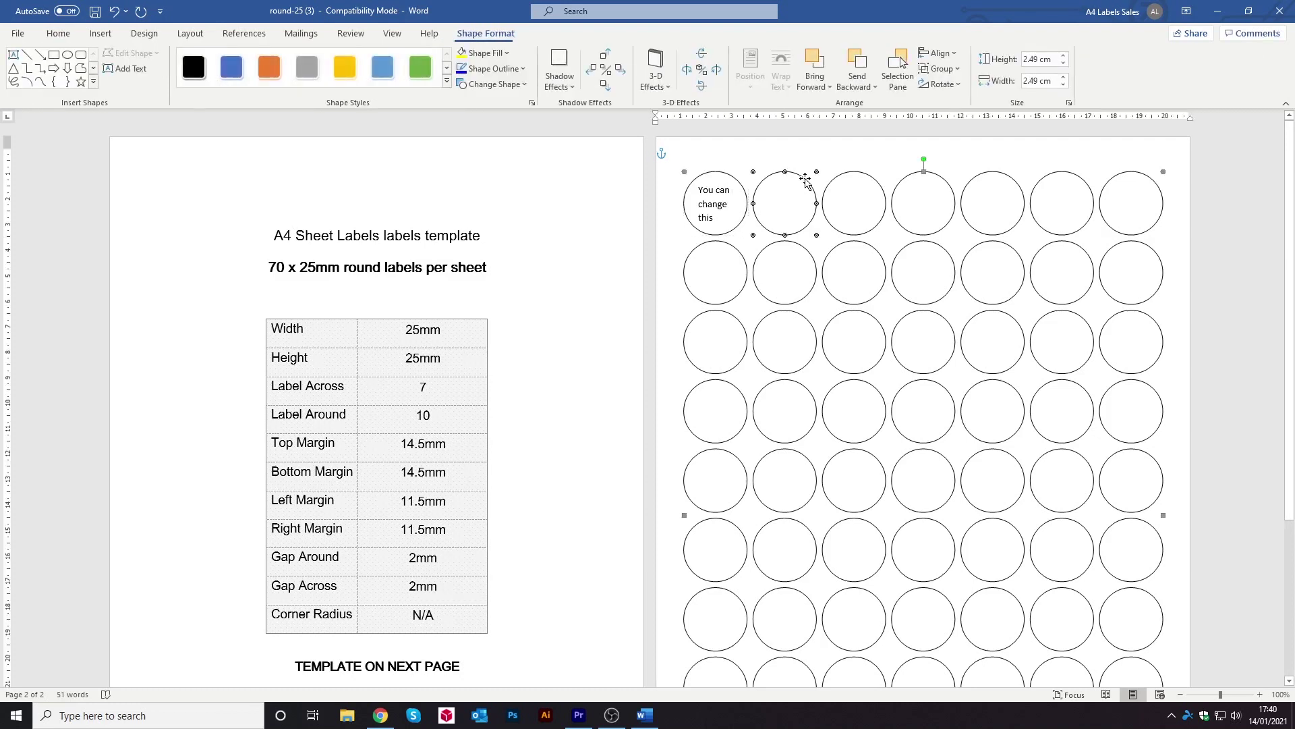
click(784, 193)
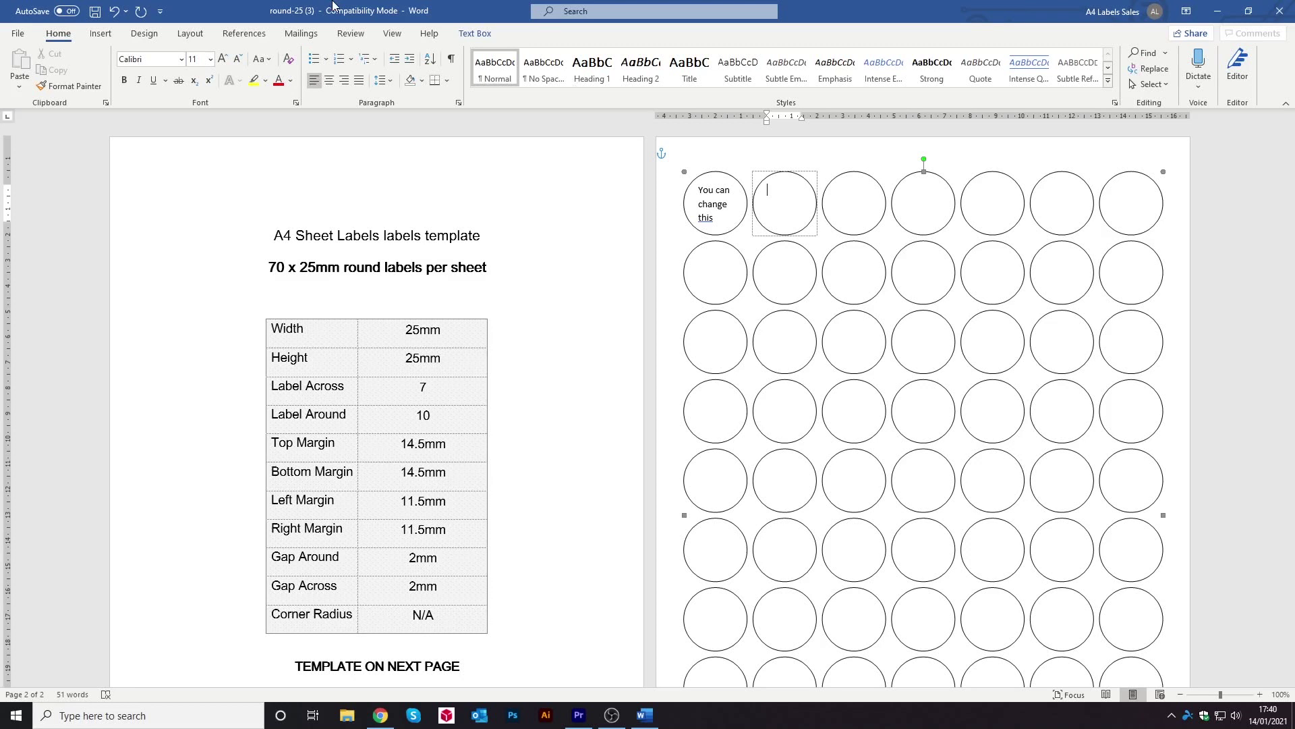
Draw a text box inside the first circle of row five and type 'You can change this'
click(737, 460)
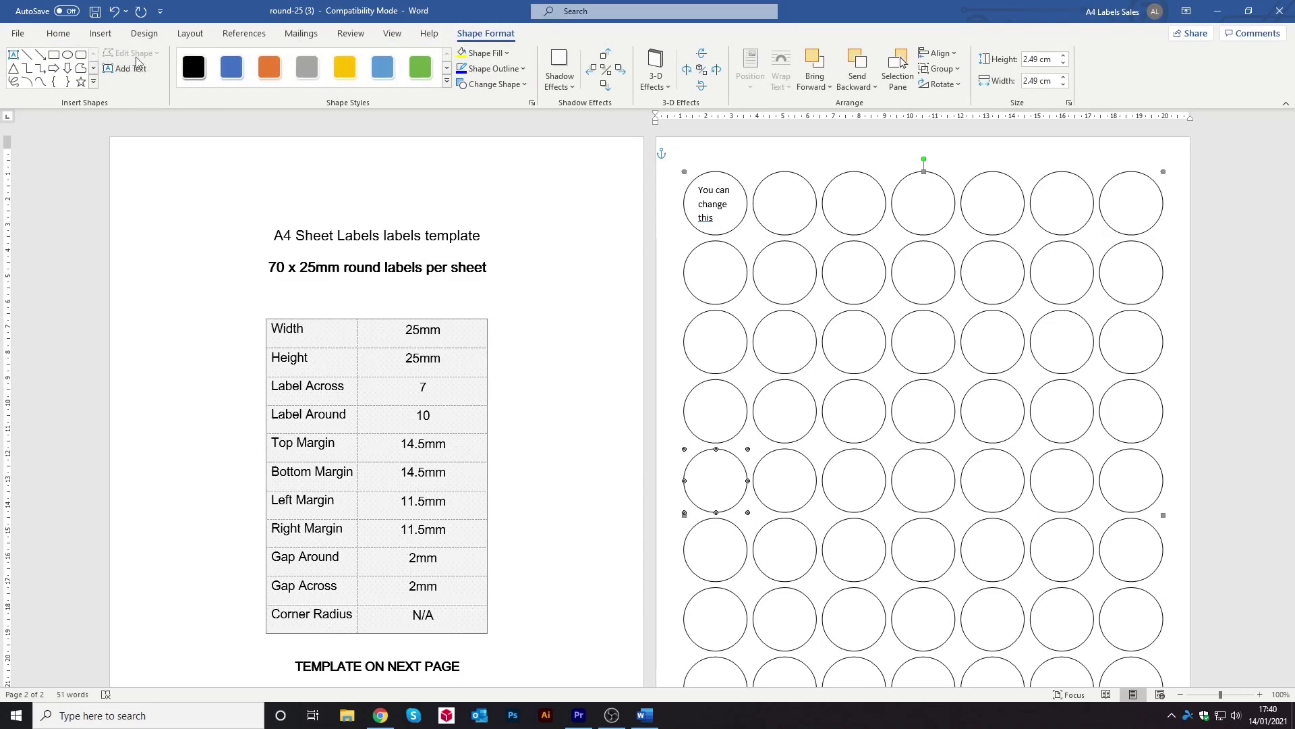
click(13, 57)
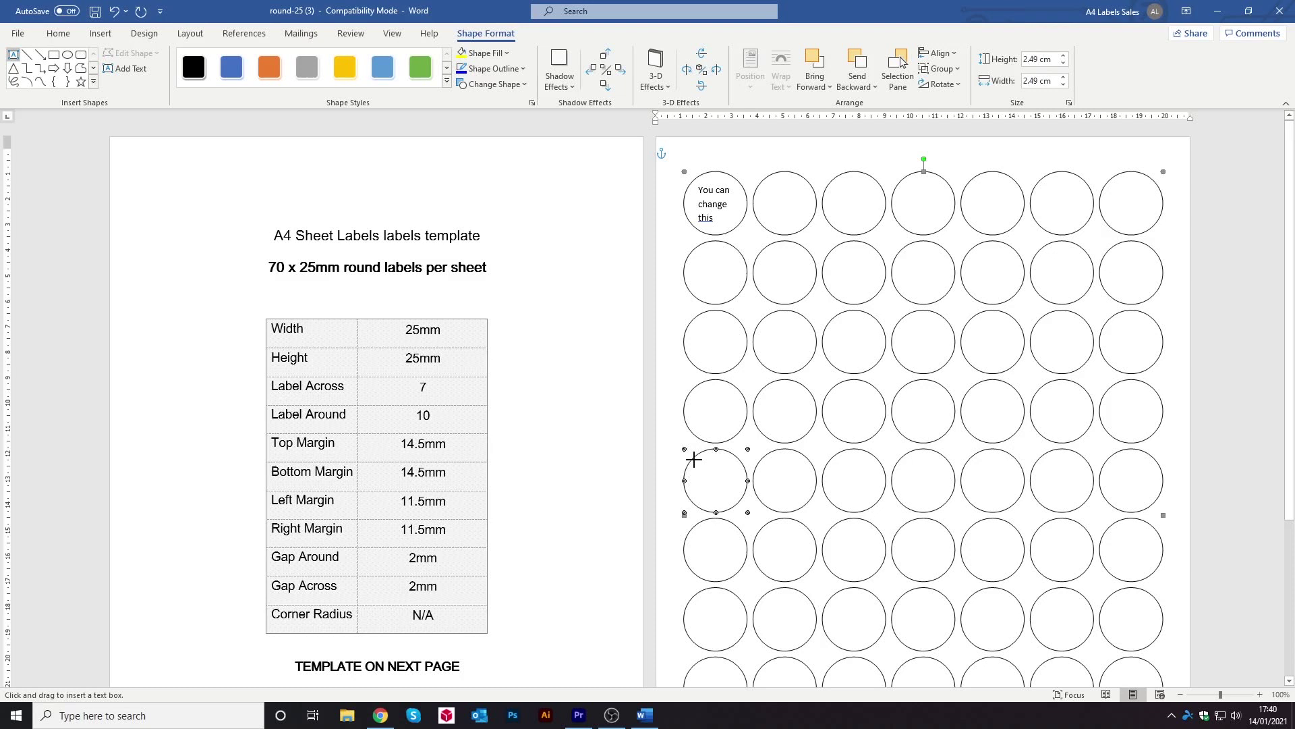
drag(694, 459, 742, 505)
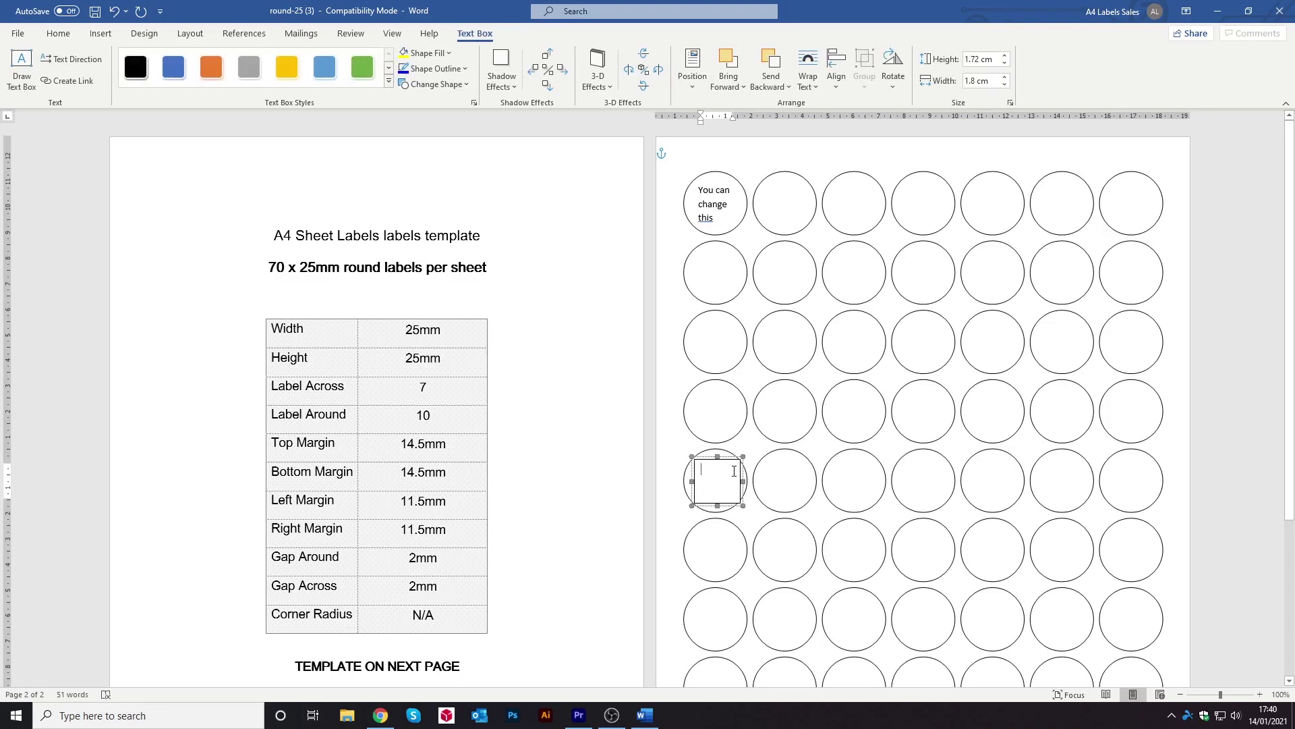
text(you can)
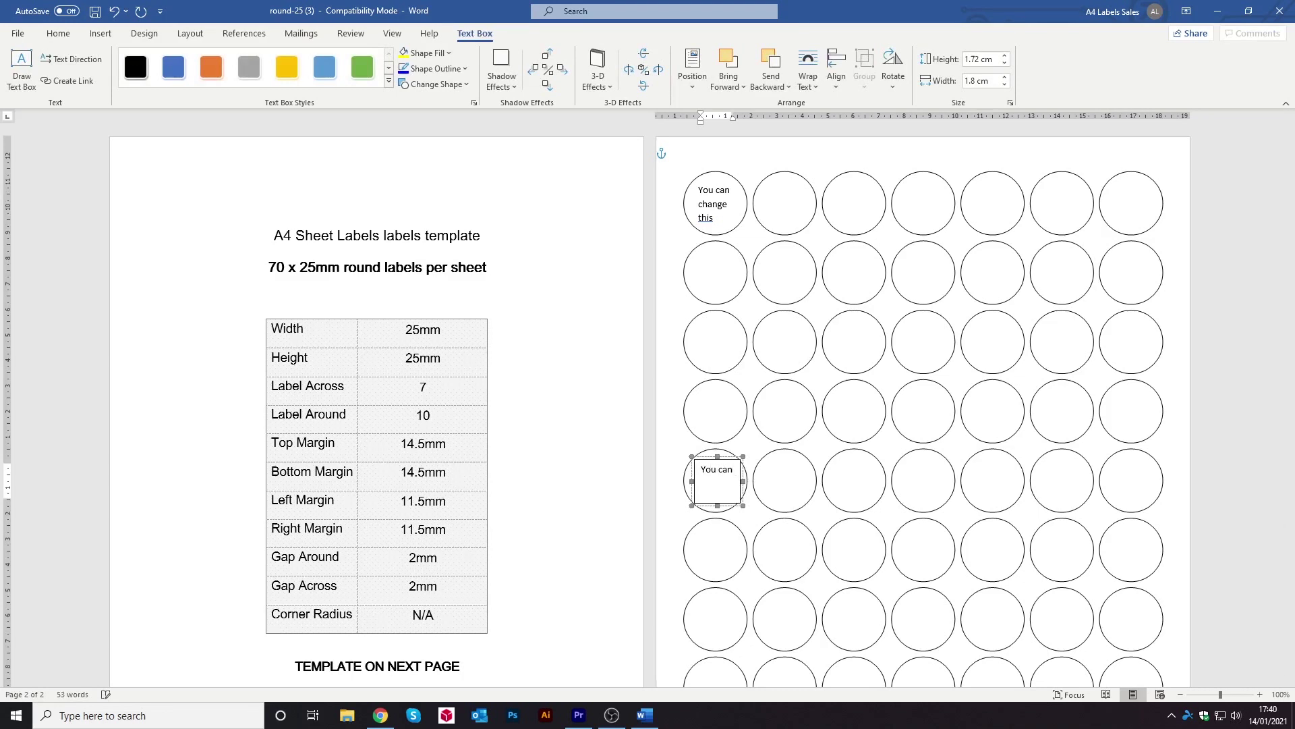
text( change this)
Copy the fifth-row 'You can change this' text box and bring up the circles' context menu
click(808, 461)
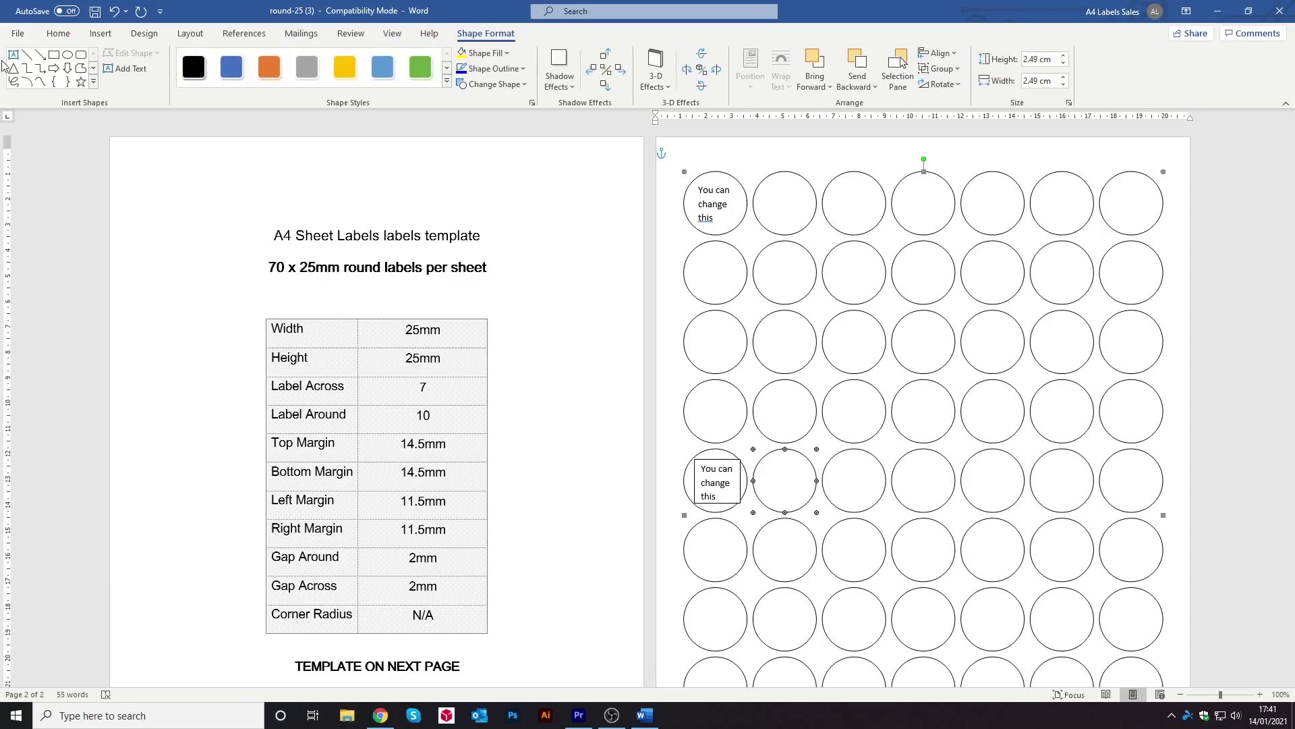
click(719, 462)
right_click(720, 462)
click(765, 256)
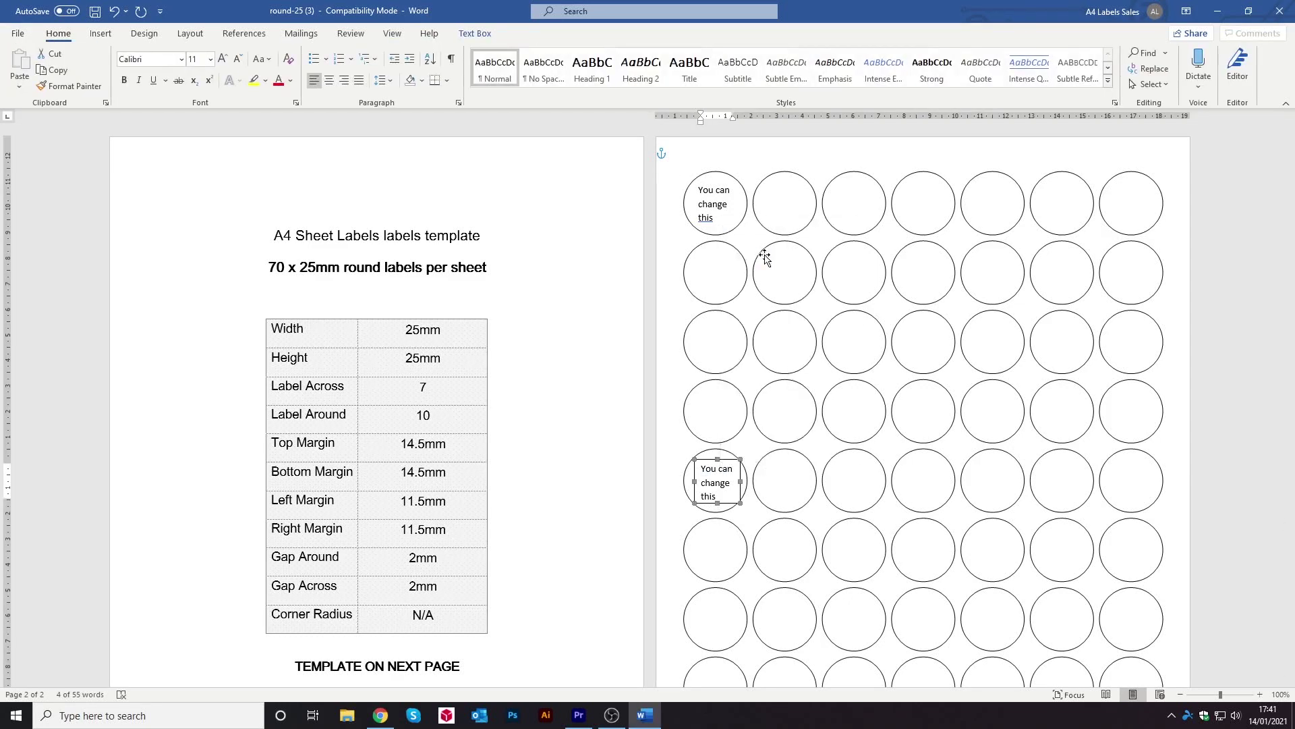
right_click(770, 478)
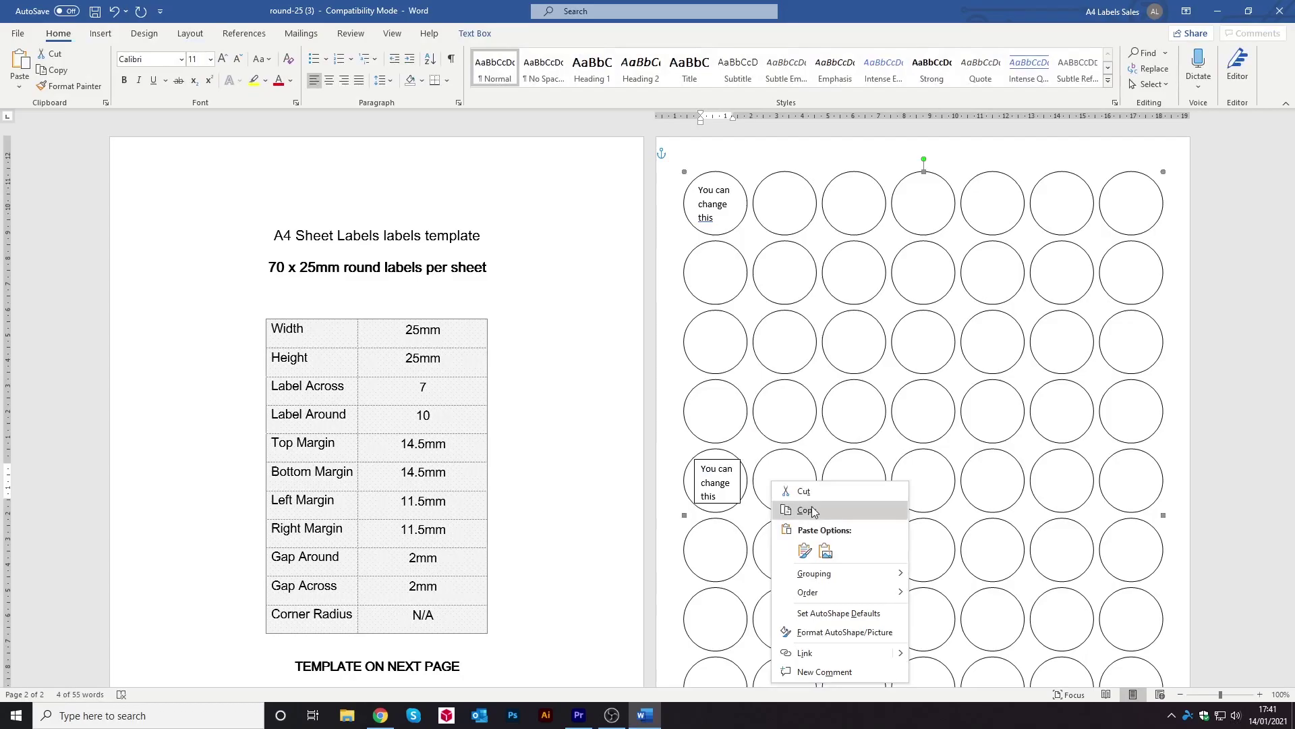